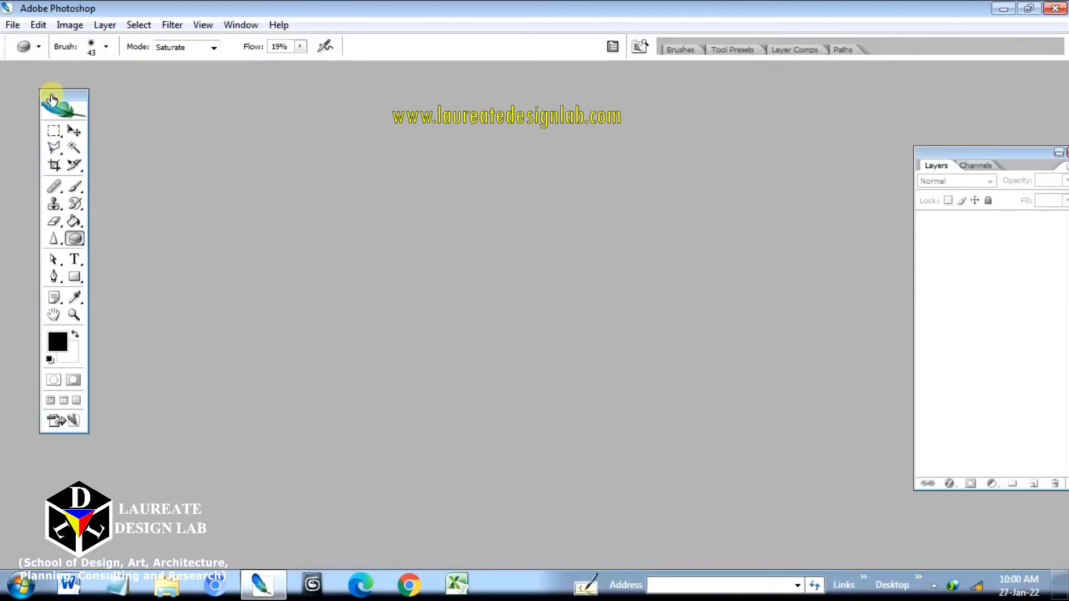
- Open the lobby photo 434525747_914ef9bd93.jpg and maximize its document window
click(12, 25)
click(32, 56)
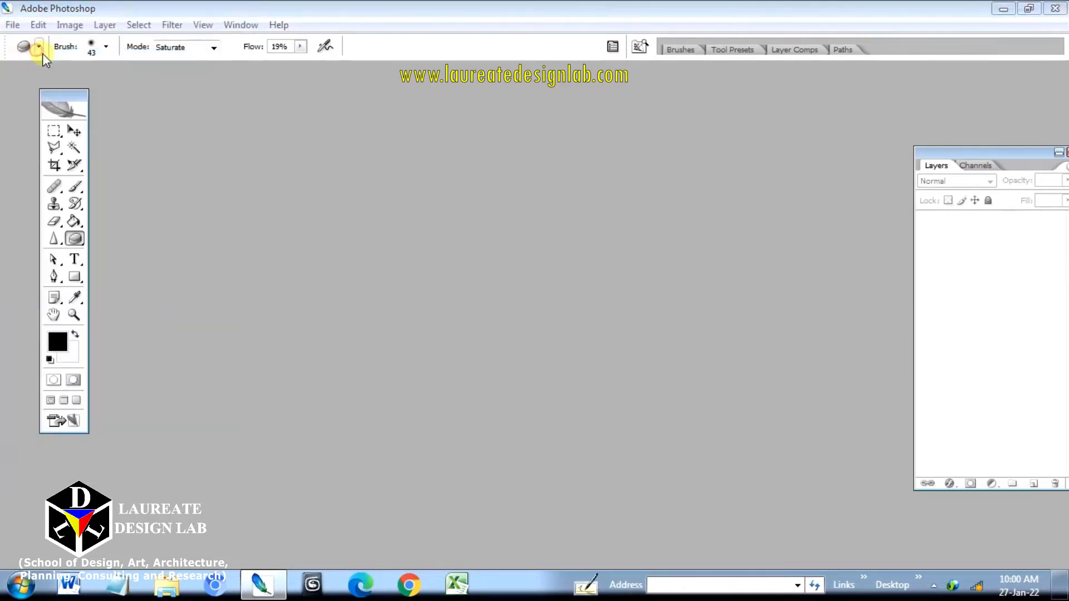
double_click(687, 125)
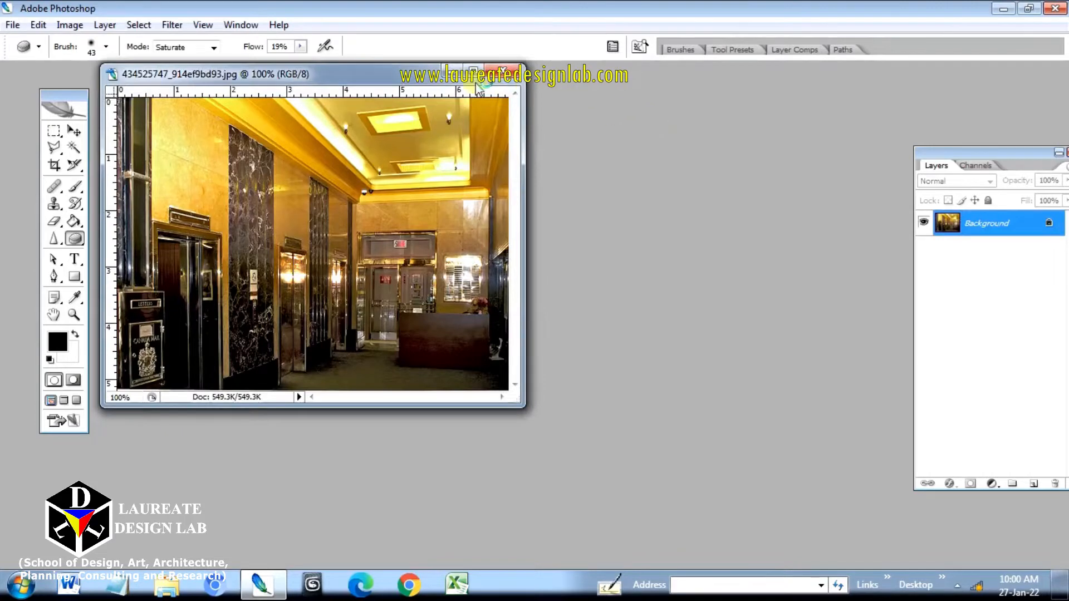
click(473, 73)
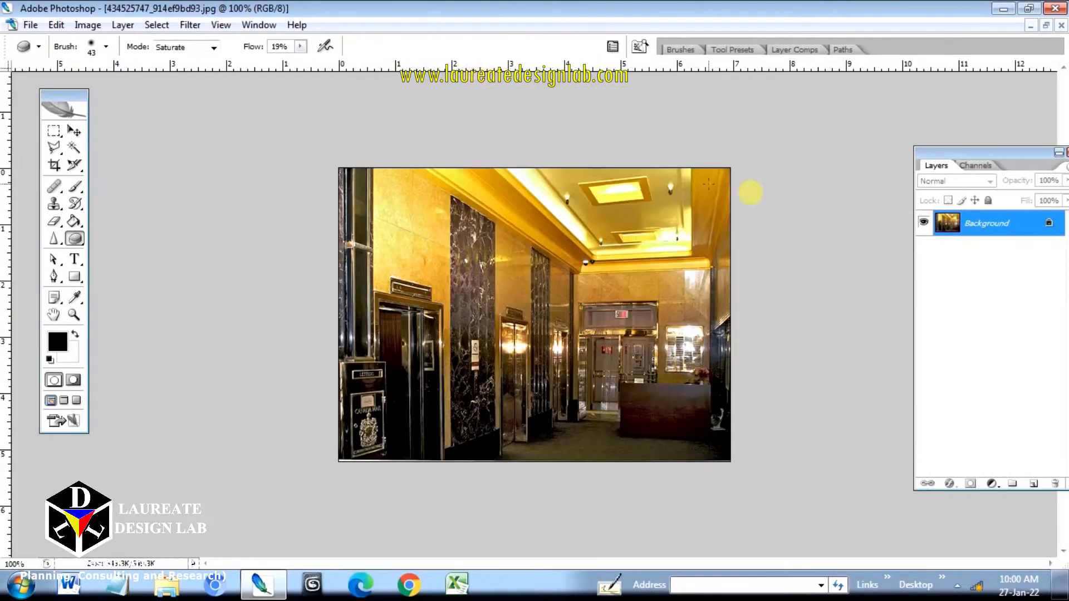
- Convert the locked Background into a regular layer named Layer 0 and fit the image on screen
double_click(958, 223)
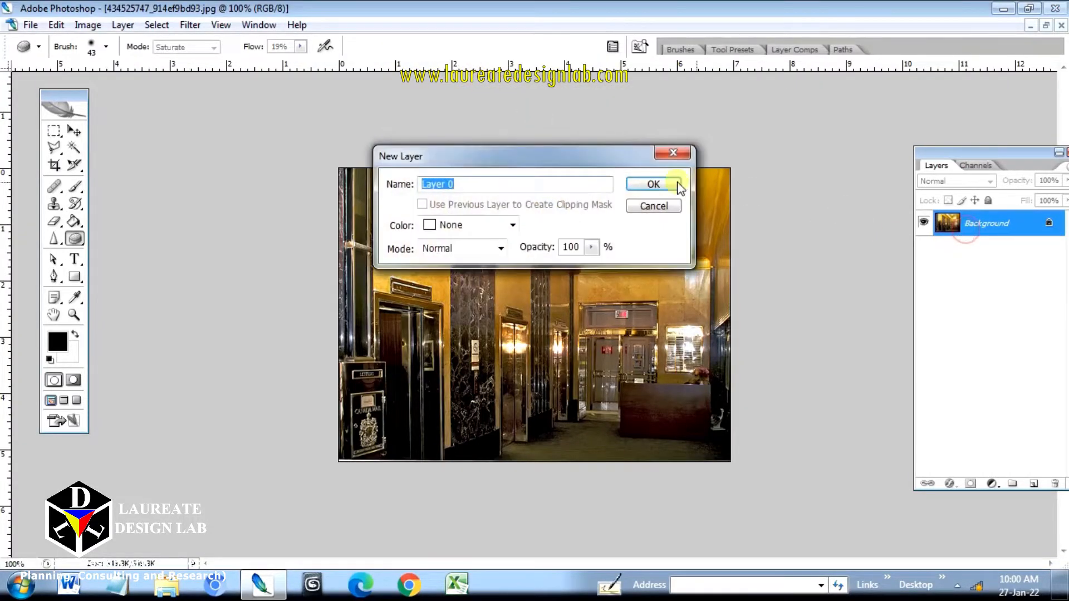
click(662, 184)
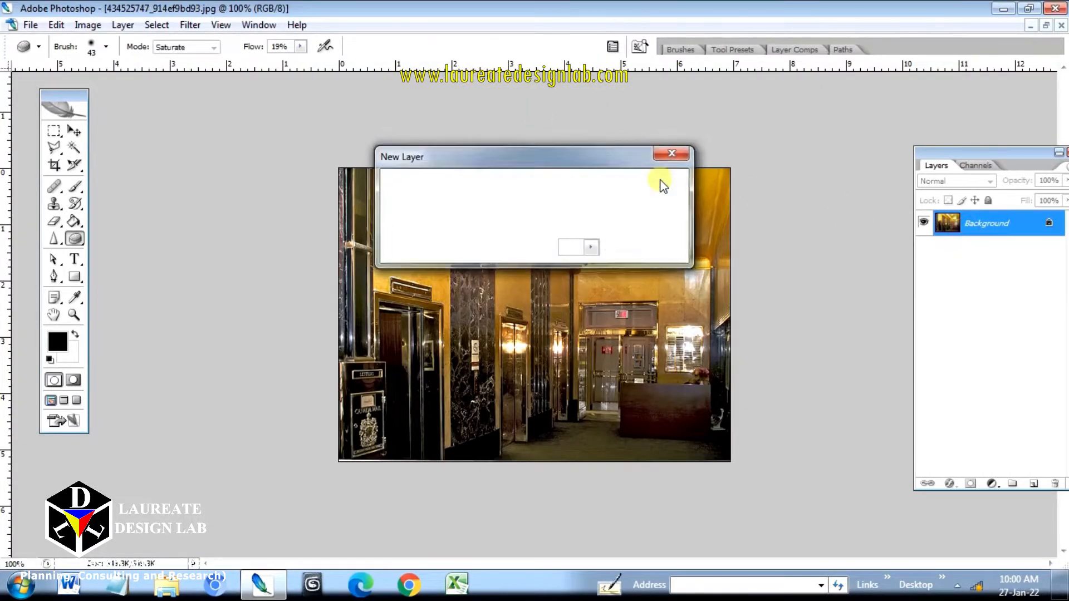
click(74, 132)
click(74, 315)
right_click(391, 281)
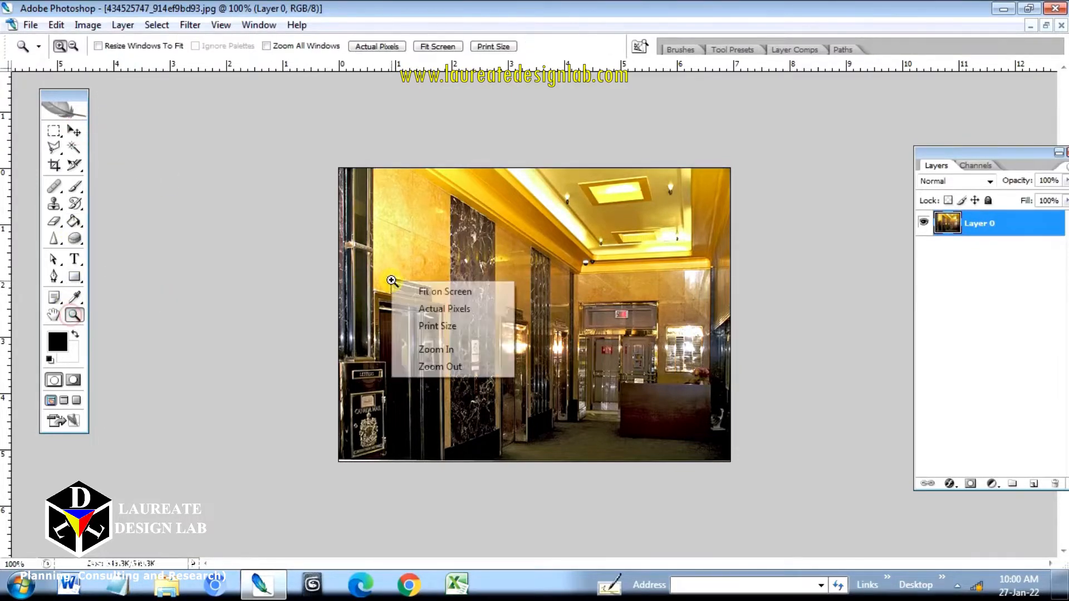
click(412, 292)
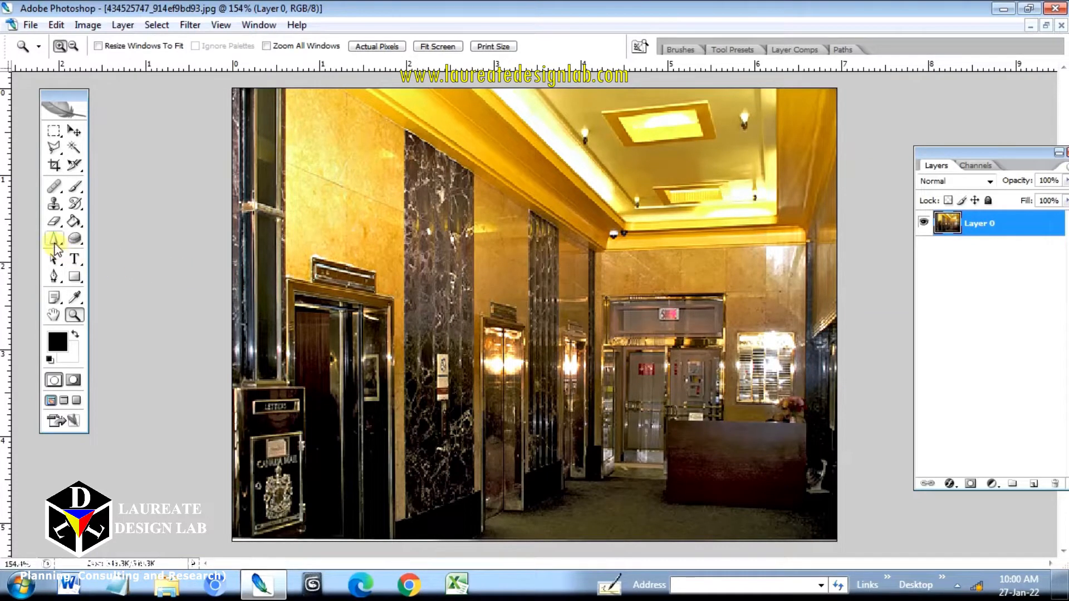
- Set up the Sponge tool in Saturate mode with a 40 px brush and 34% flow
click(73, 239)
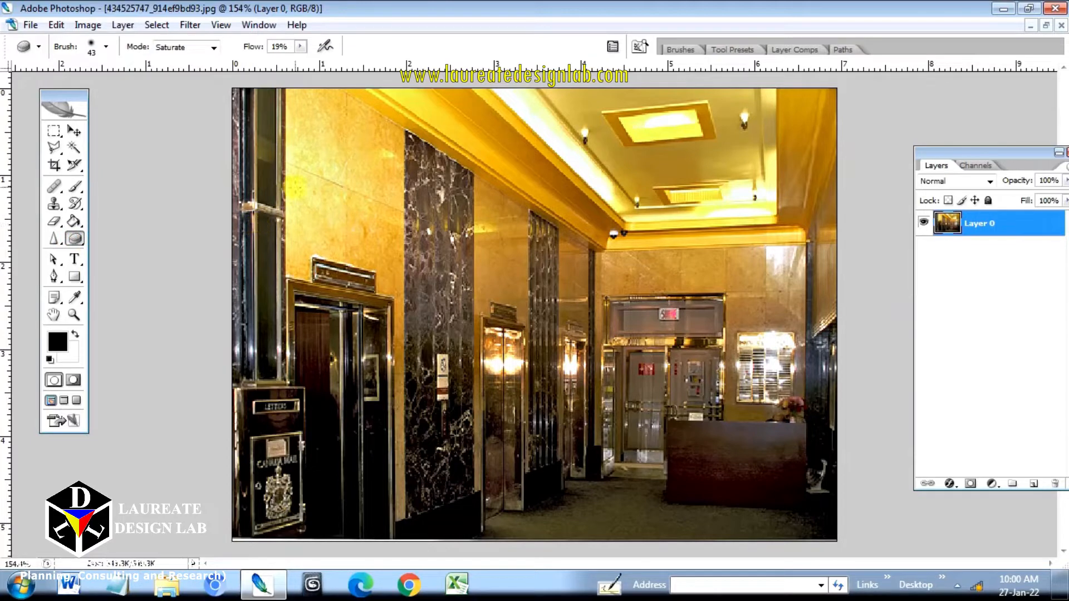
click(106, 47)
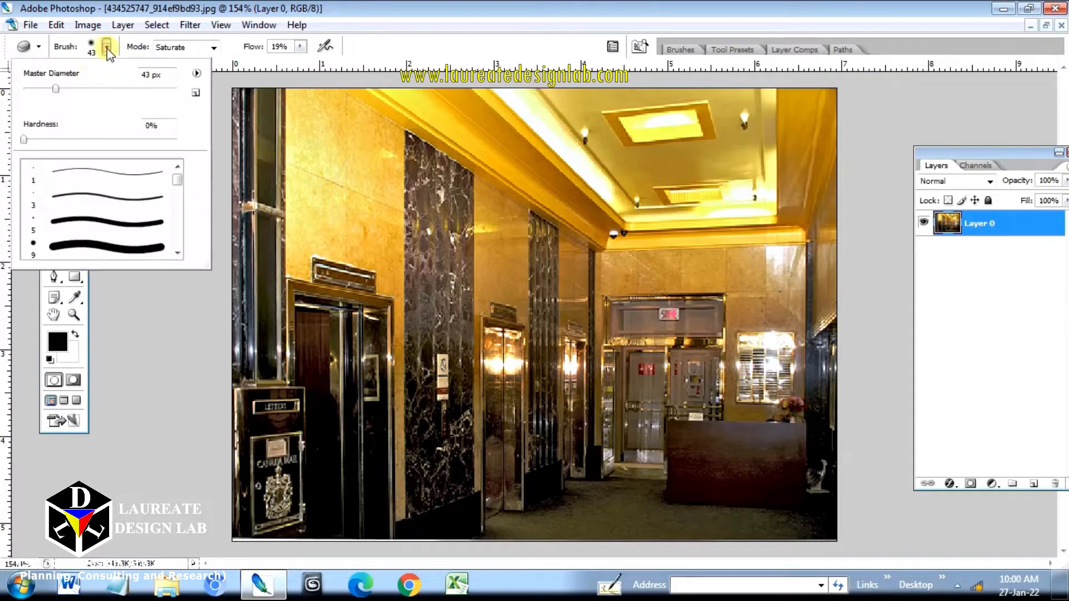
drag(54, 89, 53, 89)
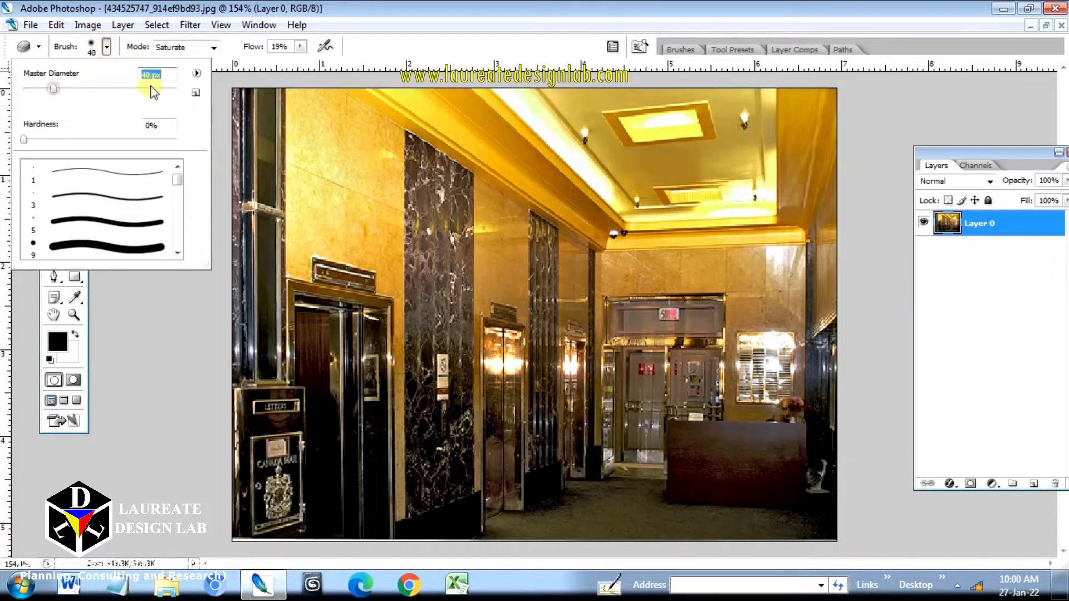
click(236, 50)
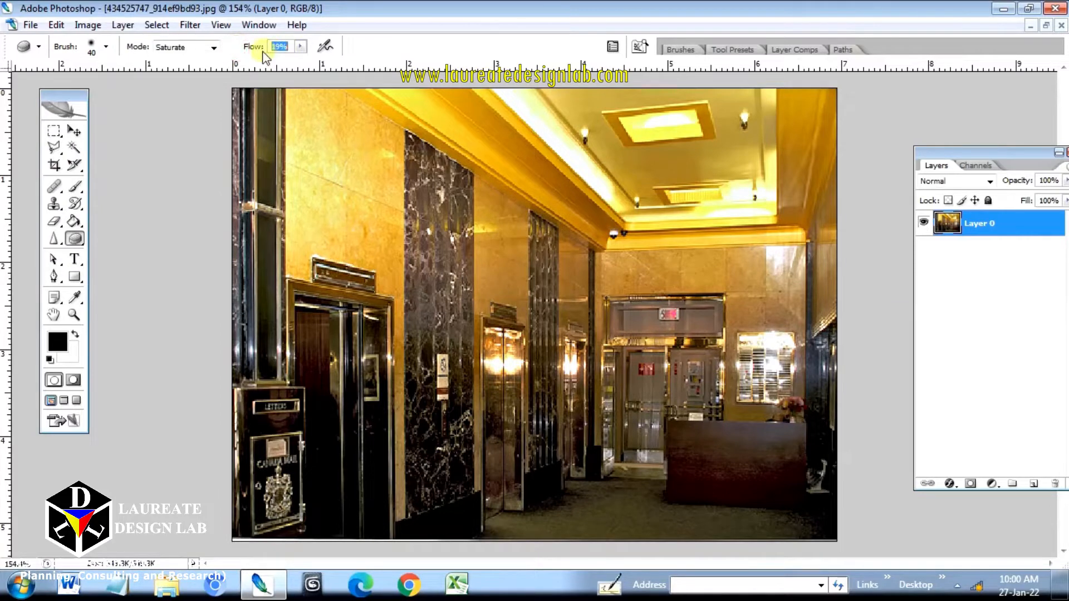
drag(253, 51, 255, 51)
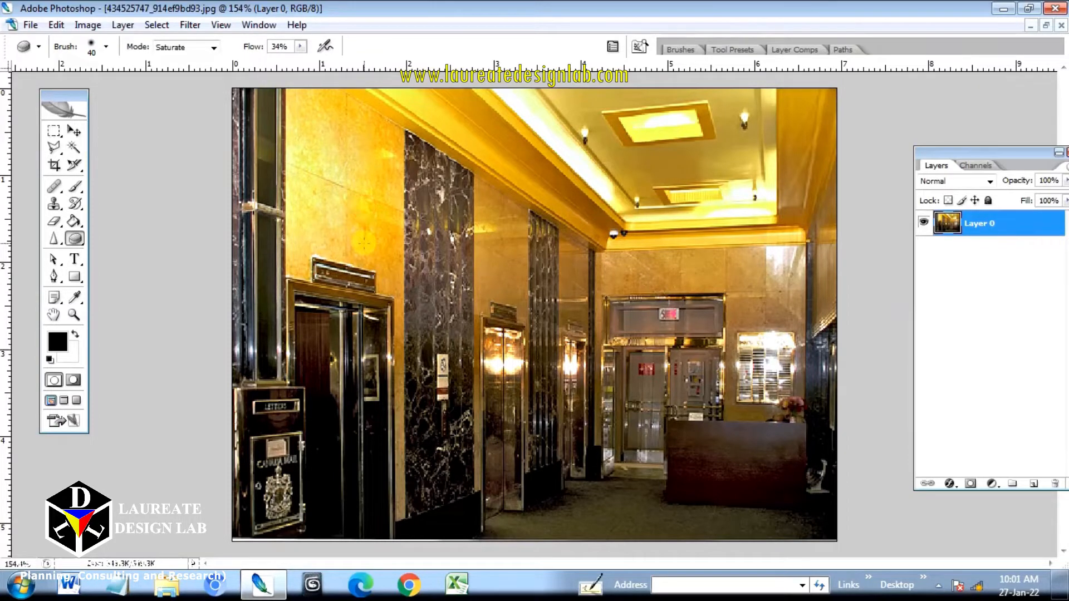
- Undo the sponge strokes on the wall above the first elevator, stepping back through the history
click(56, 25)
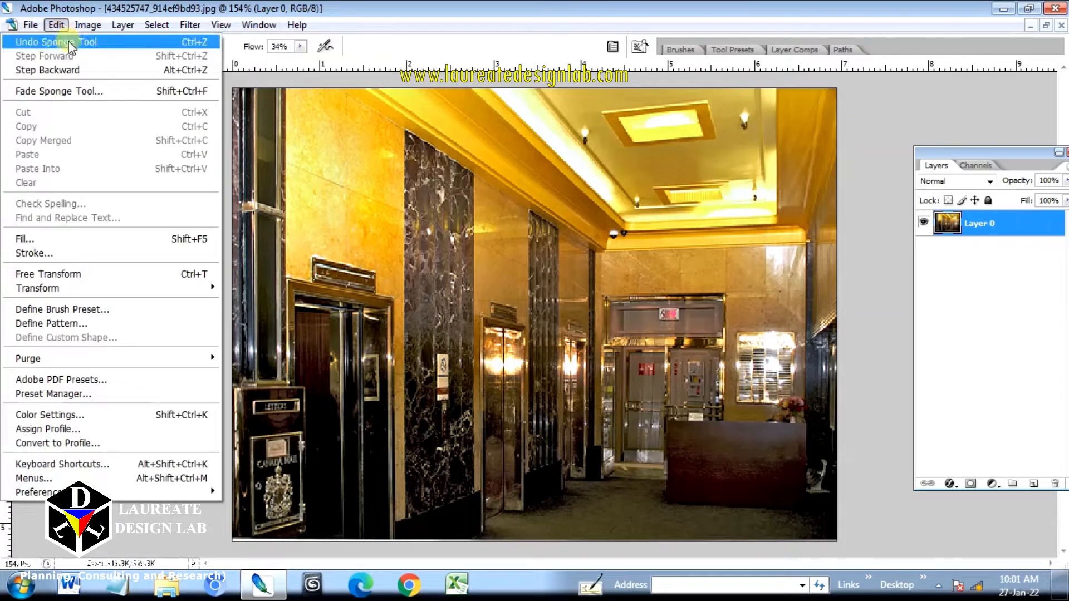
click(68, 41)
click(57, 25)
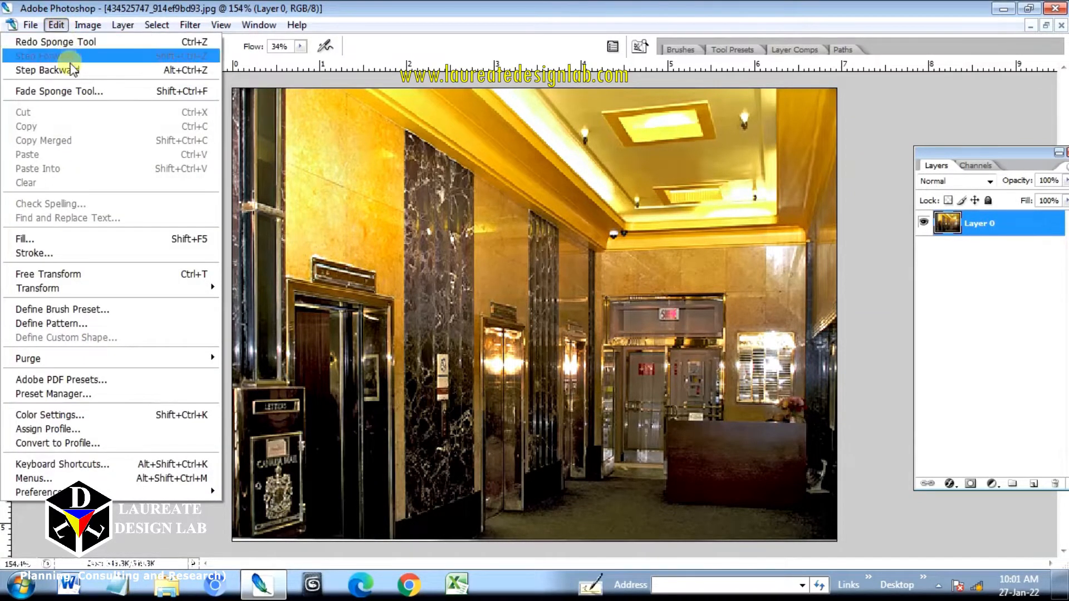
click(61, 42)
click(56, 25)
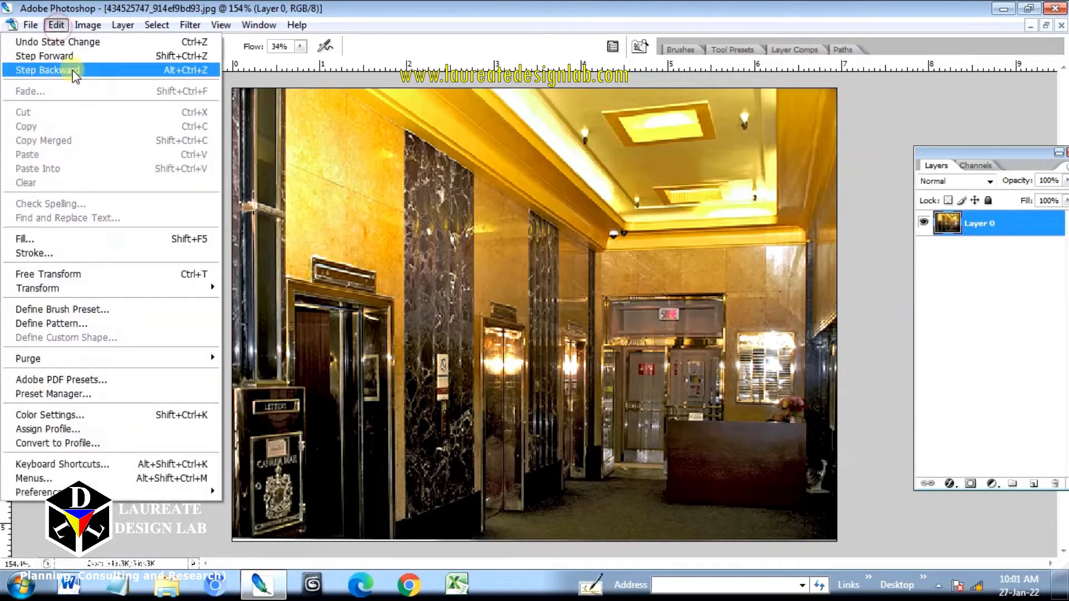
click(72, 69)
click(58, 29)
click(71, 70)
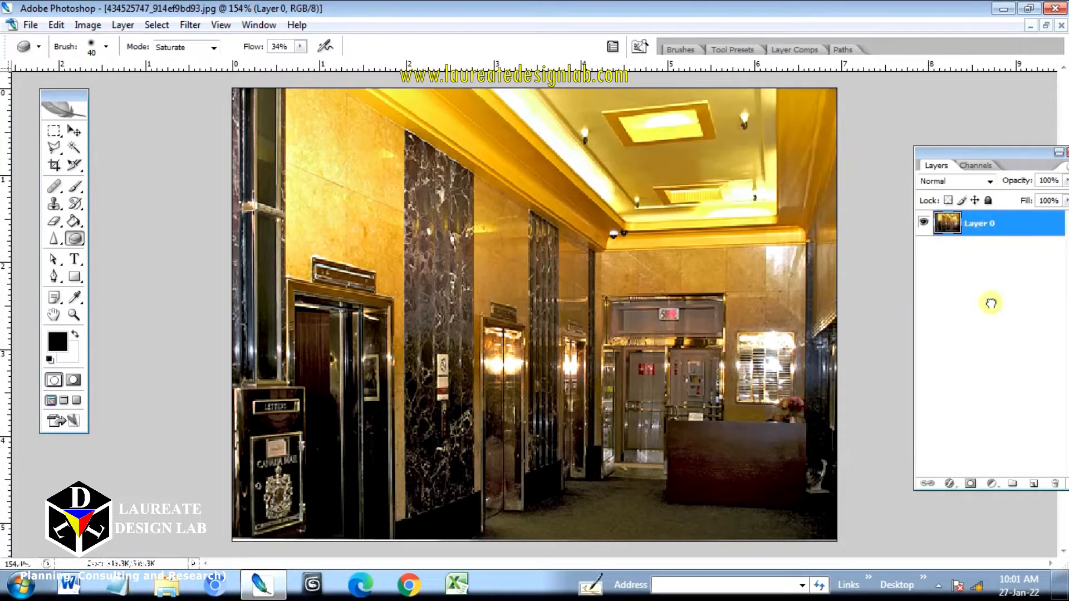
- Duplicate Layer 0 and, on the copy, saturate the wall above and beside the first elevator with the Sponge at 38% flow
drag(1032, 484, 1031, 483)
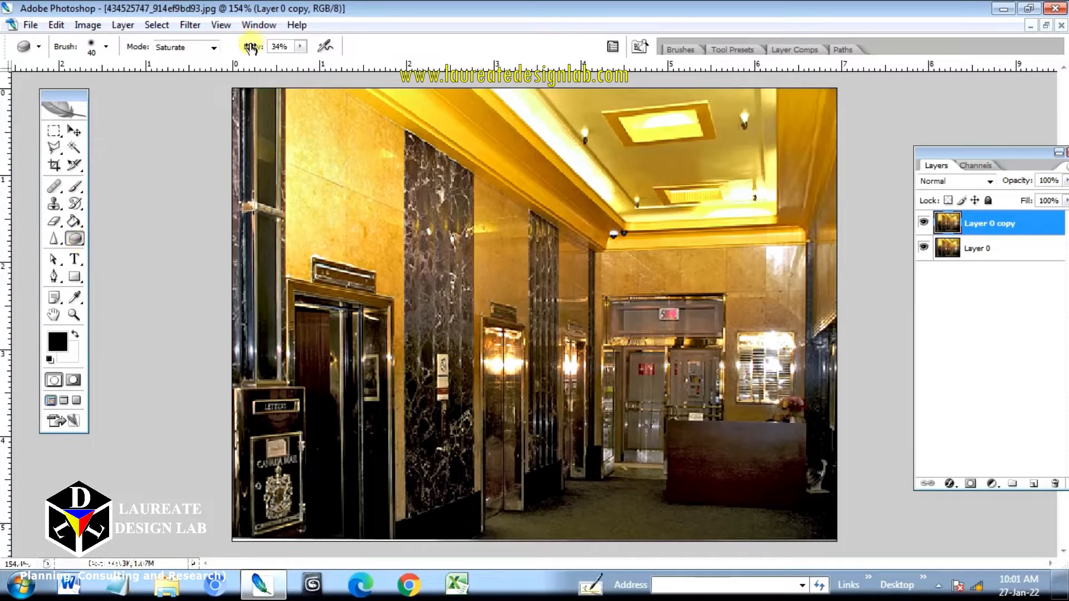
drag(252, 47, 254, 47)
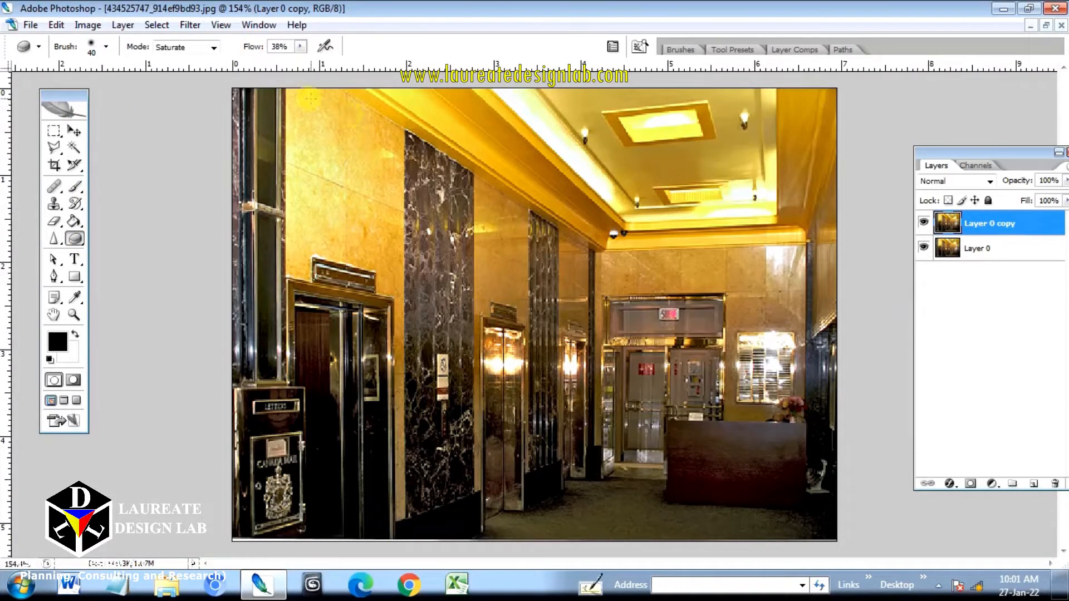
mouse_move(300, 95)
mouse_down()
mouse_move(378, 123)
mouse_move(383, 241)
mouse_move(376, 185)
mouse_move(350, 256)
mouse_move(356, 248)
mouse_move(393, 291)
mouse_up()
mouse_move(367, 256)
mouse_down()
mouse_move(393, 293)
mouse_move(401, 377)
mouse_up()
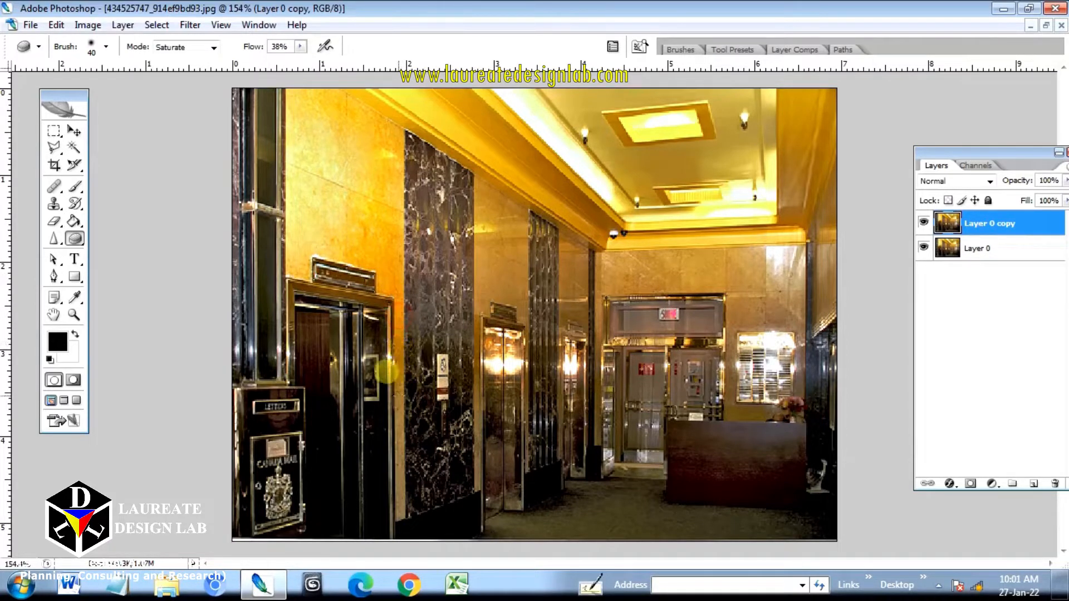
click(297, 258)
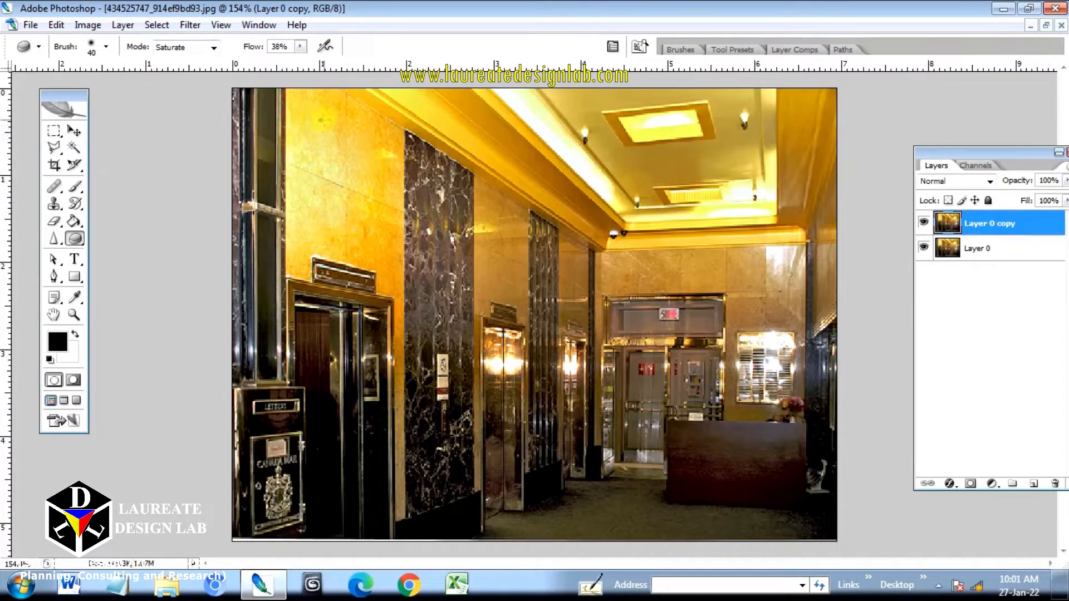
drag(355, 198, 372, 216)
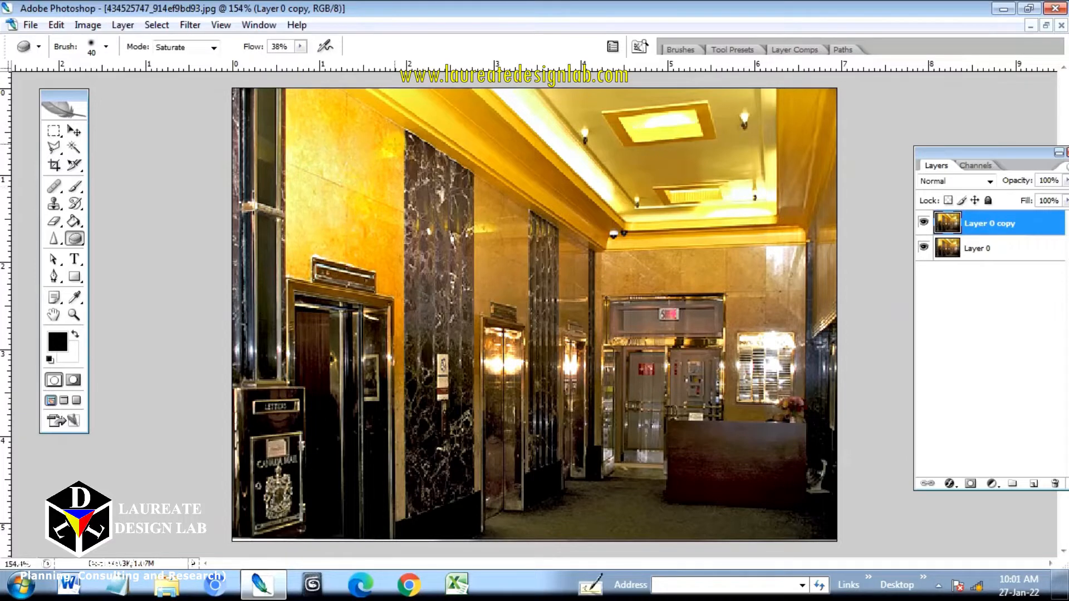
drag(389, 140, 379, 230)
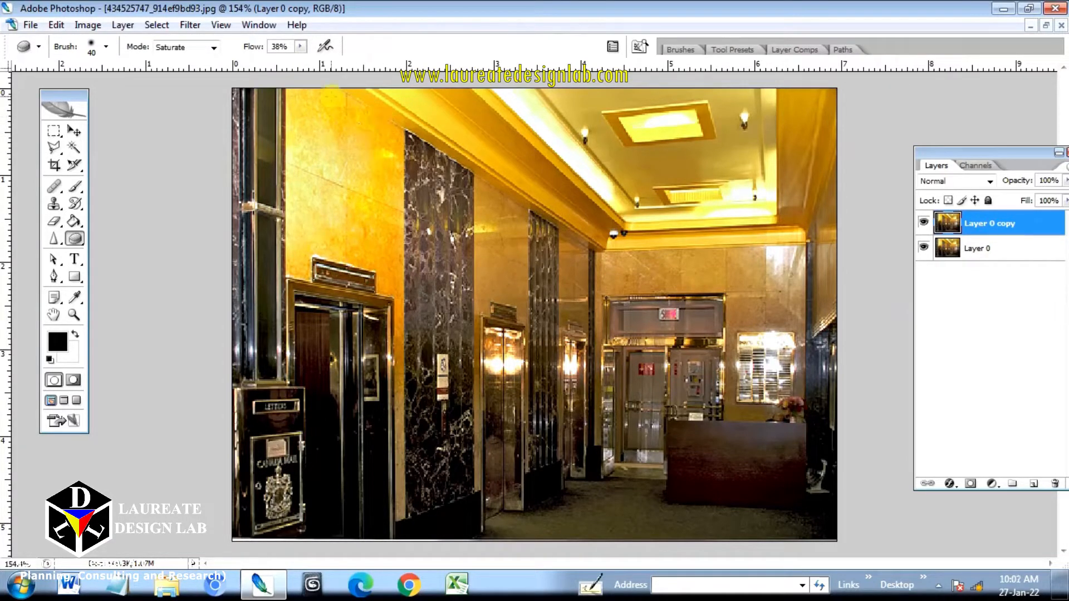
- Toggle the visibility of Layer 0 copy to compare the saturated first wall with the original
click(922, 223)
click(922, 224)
click(922, 224)
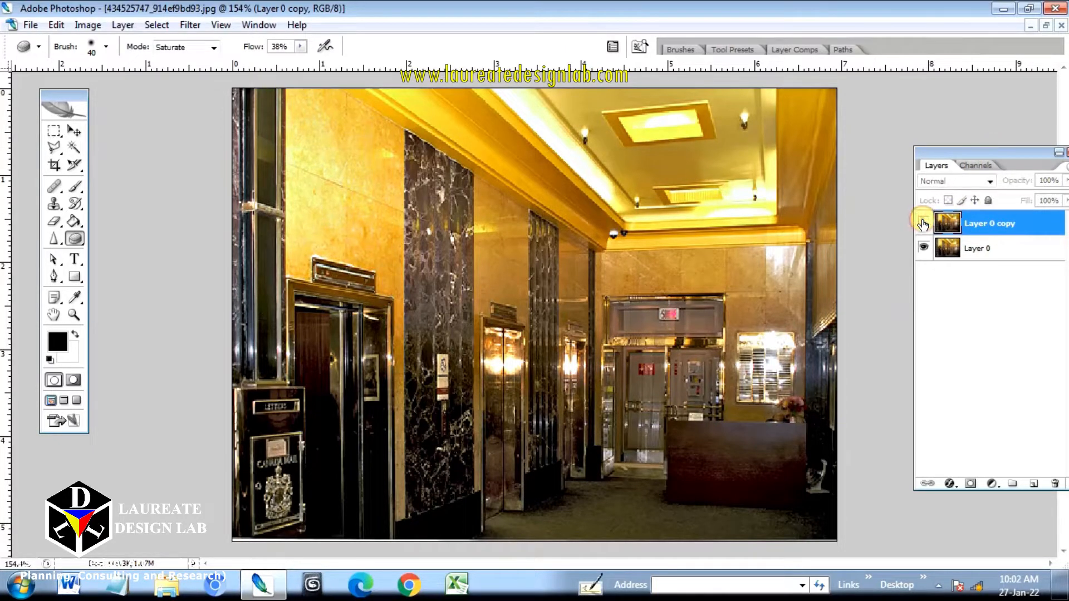
click(922, 224)
click(923, 224)
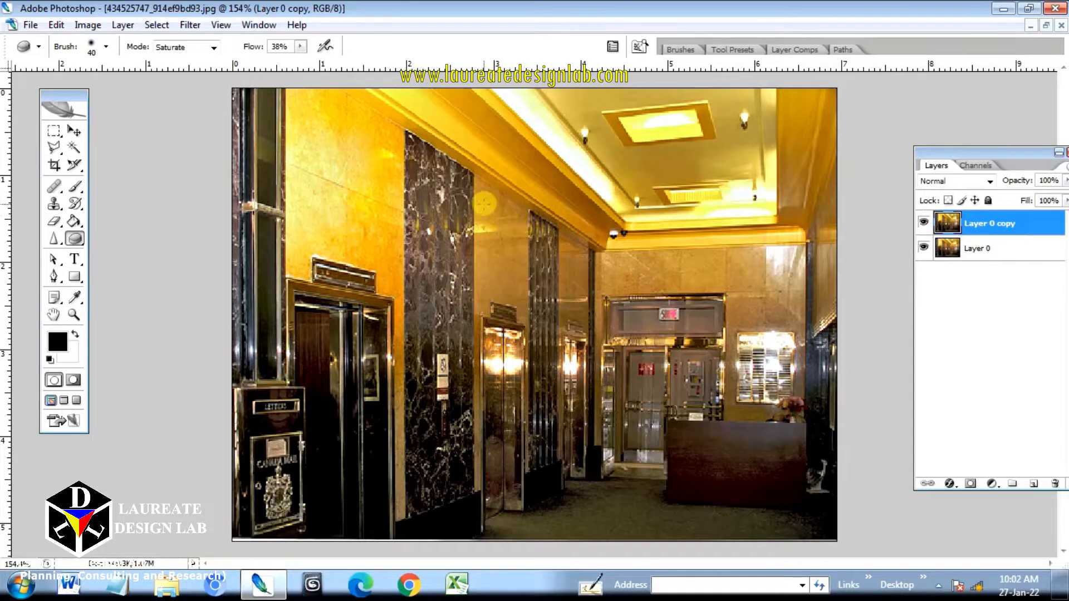
- Saturate the wall panel between the marble columns at 38% sponge flow, and the back wall around the entrance at 21% flow
mouse_move(504, 204)
mouse_down()
mouse_move(520, 277)
mouse_move(508, 237)
mouse_move(500, 281)
mouse_move(482, 190)
mouse_move(490, 287)
mouse_move(478, 258)
mouse_move(491, 297)
mouse_move(512, 294)
mouse_move(520, 276)
mouse_move(518, 301)
mouse_move(502, 196)
mouse_move(524, 224)
mouse_move(499, 216)
mouse_up()
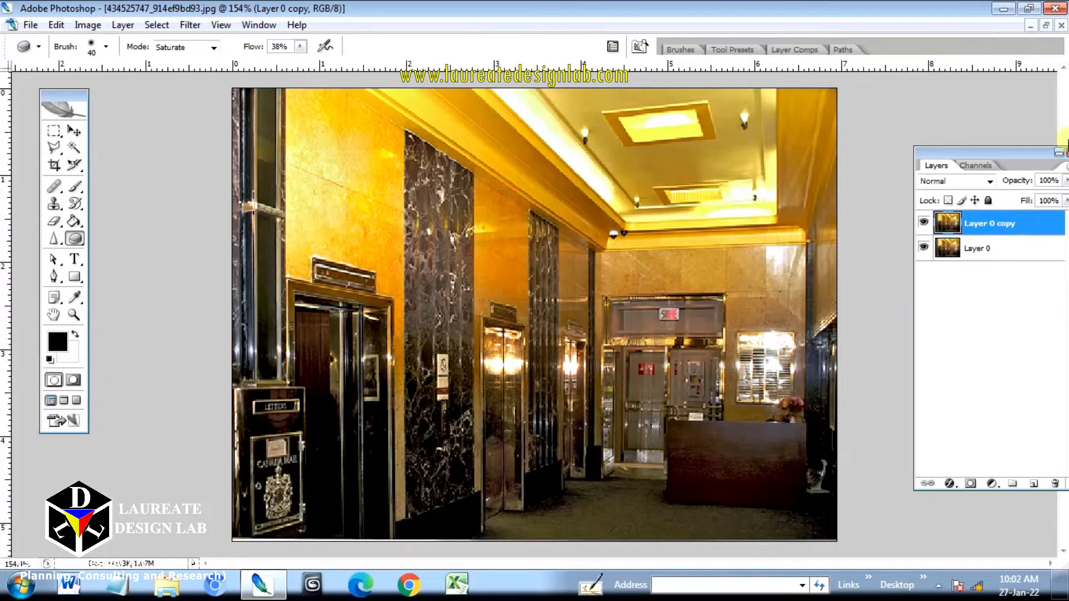
click(925, 223)
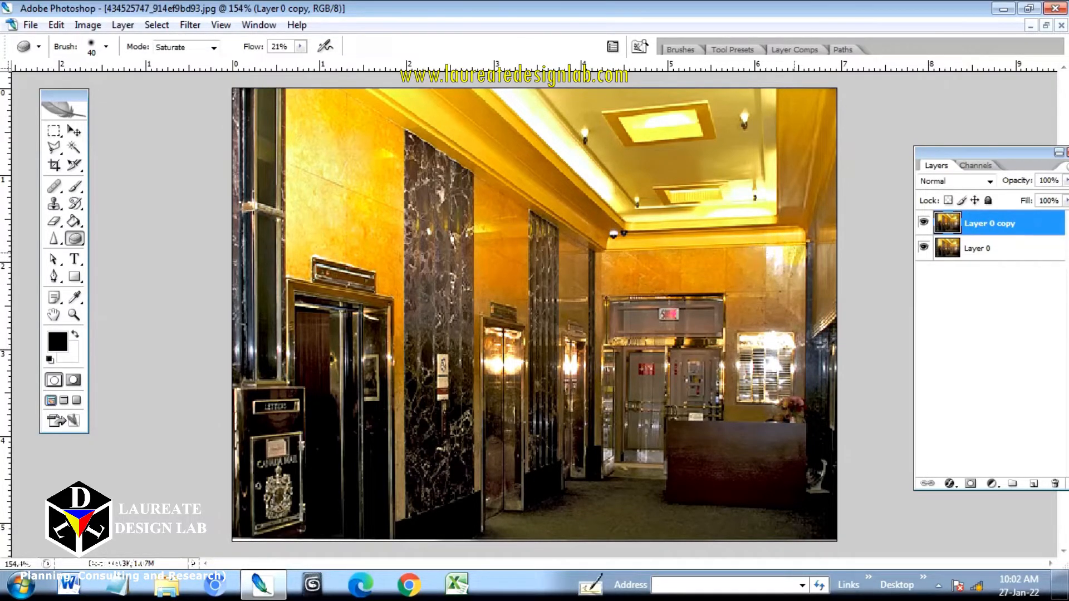
click(796, 258)
click(774, 300)
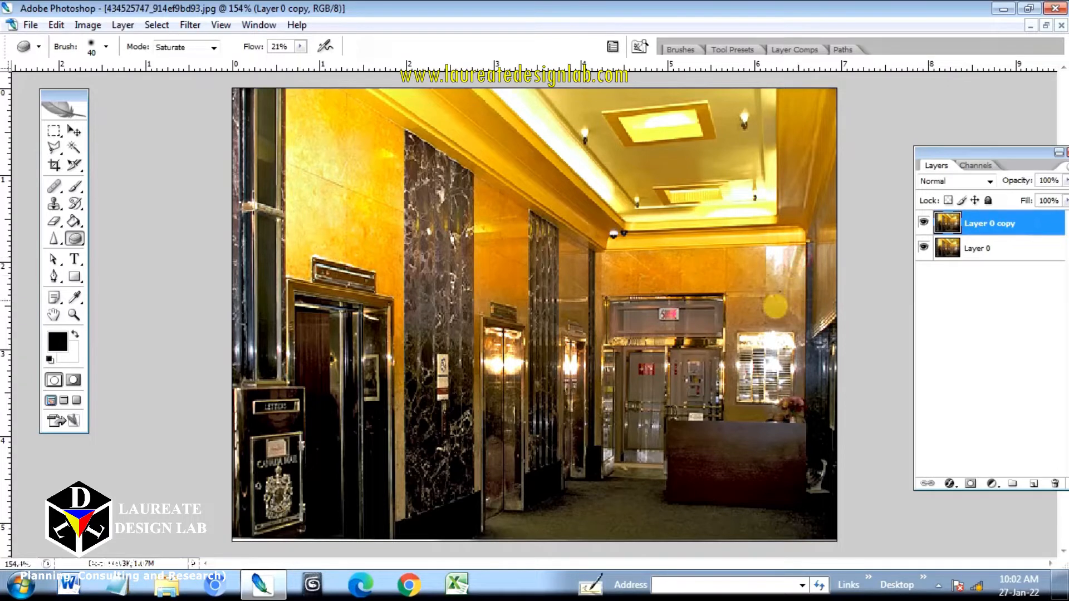
click(732, 313)
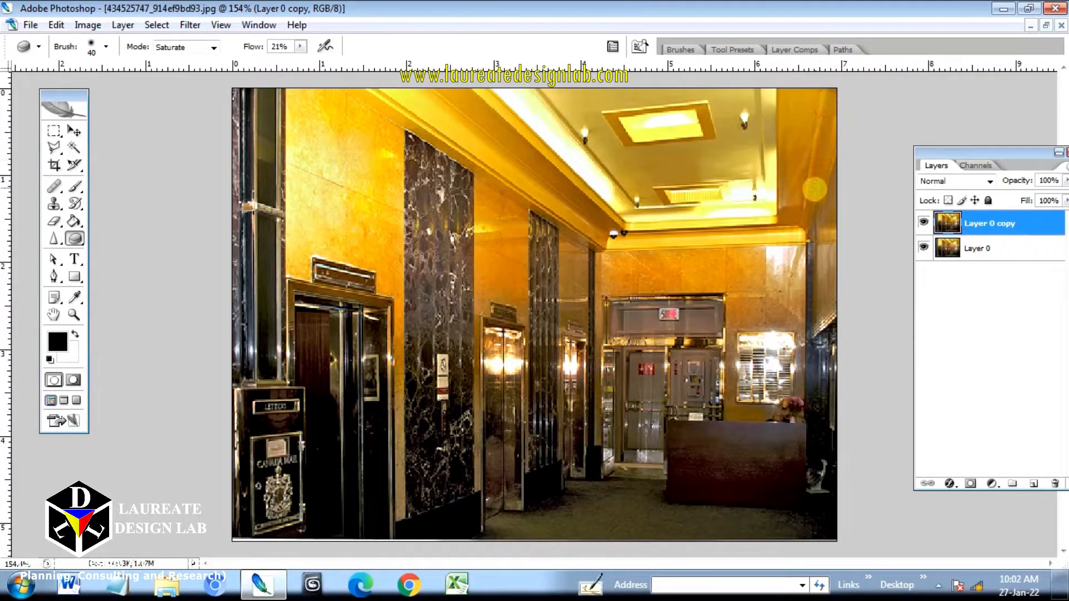
- Hide and show Layer 0 copy to compare the saturated wall panel and back wall with the original
click(924, 222)
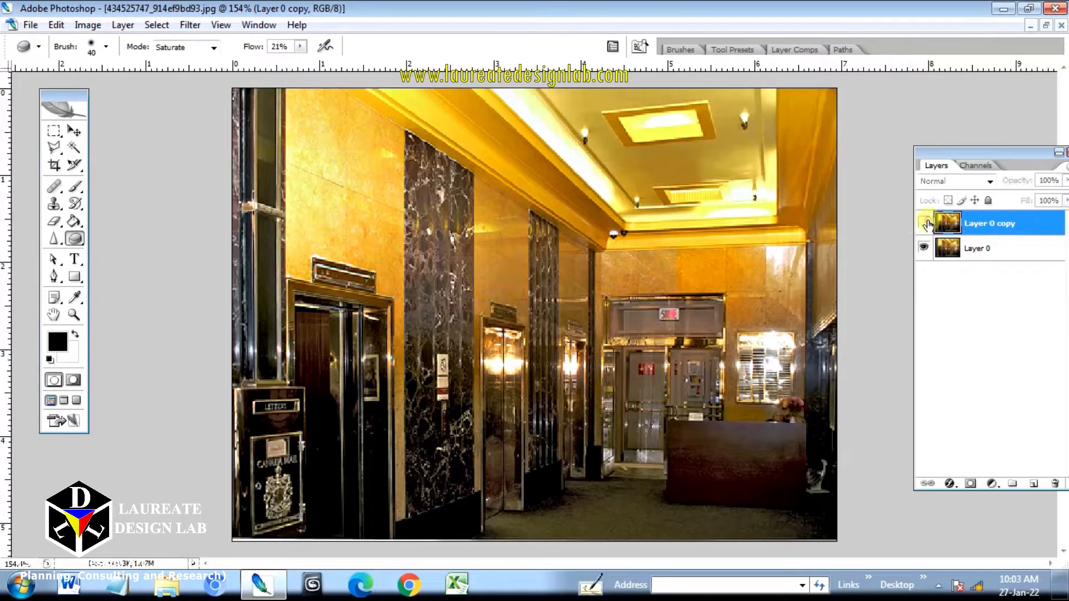
click(924, 223)
click(924, 223)
click(924, 223)
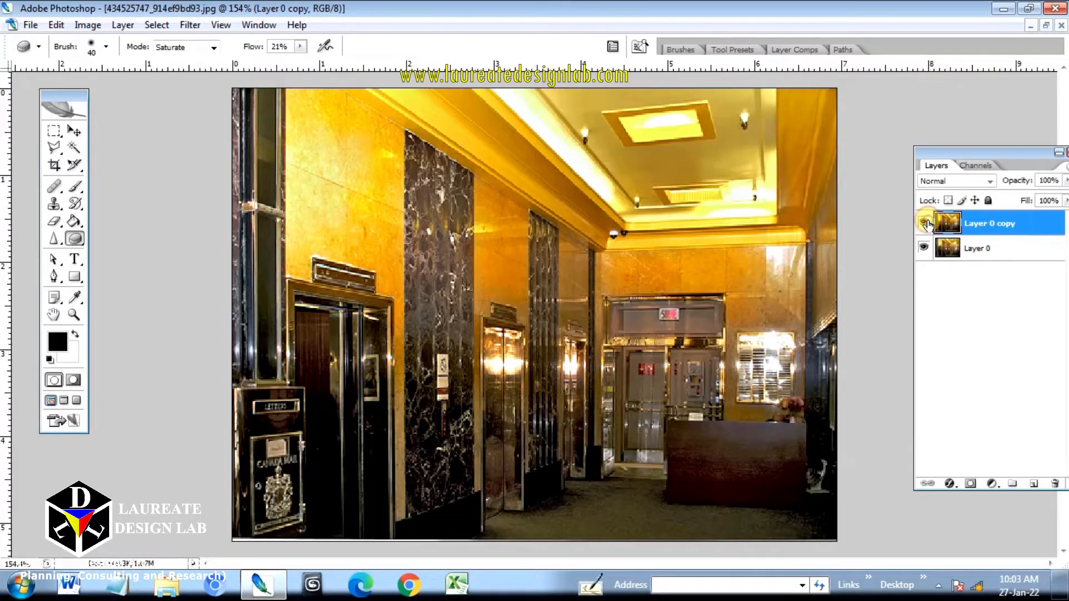
click(924, 224)
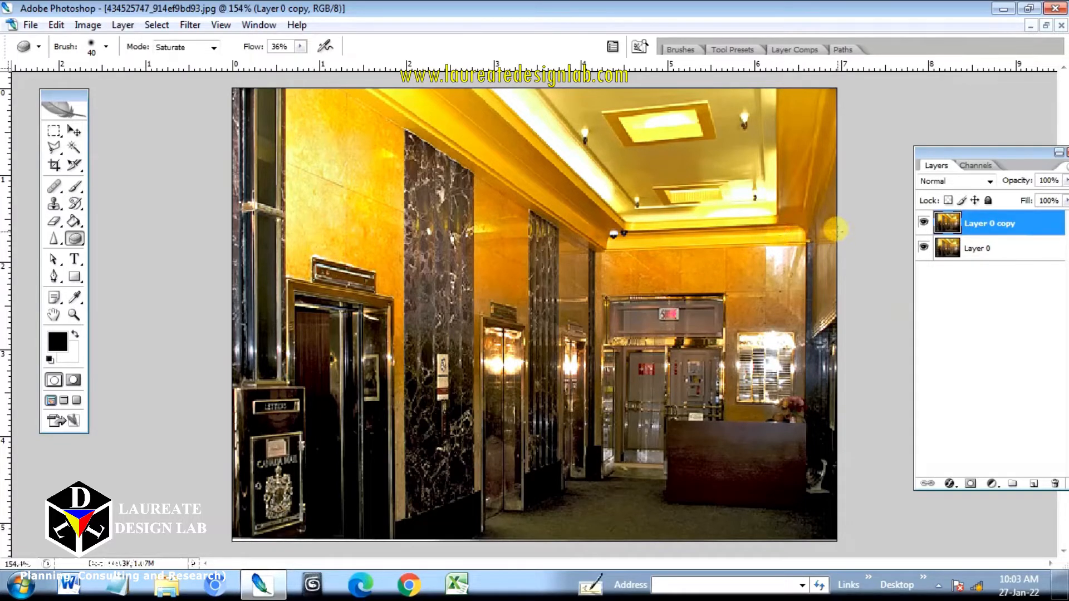
- Toggle Layer 0 copy repeatedly to examine the overall color difference between the sponged lobby and the original photo
click(923, 224)
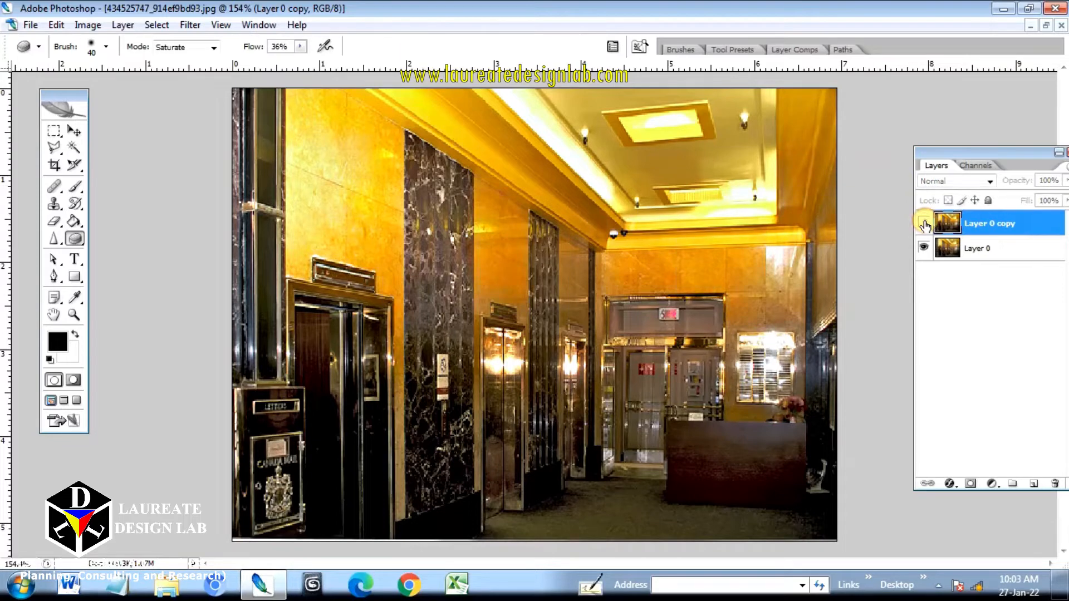
click(923, 224)
click(924, 223)
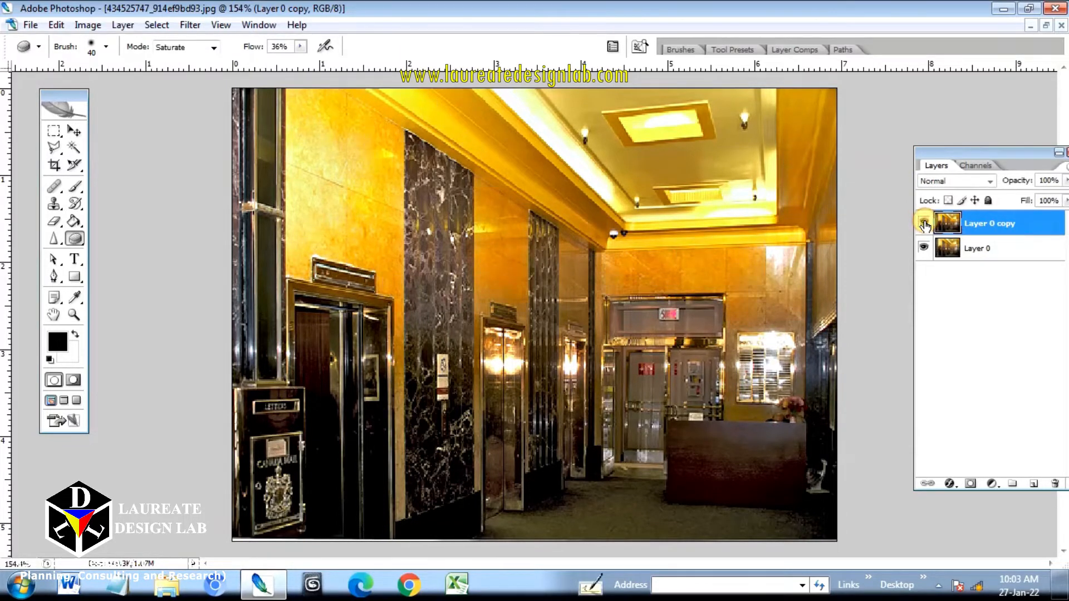
click(923, 224)
click(923, 224)
click(924, 224)
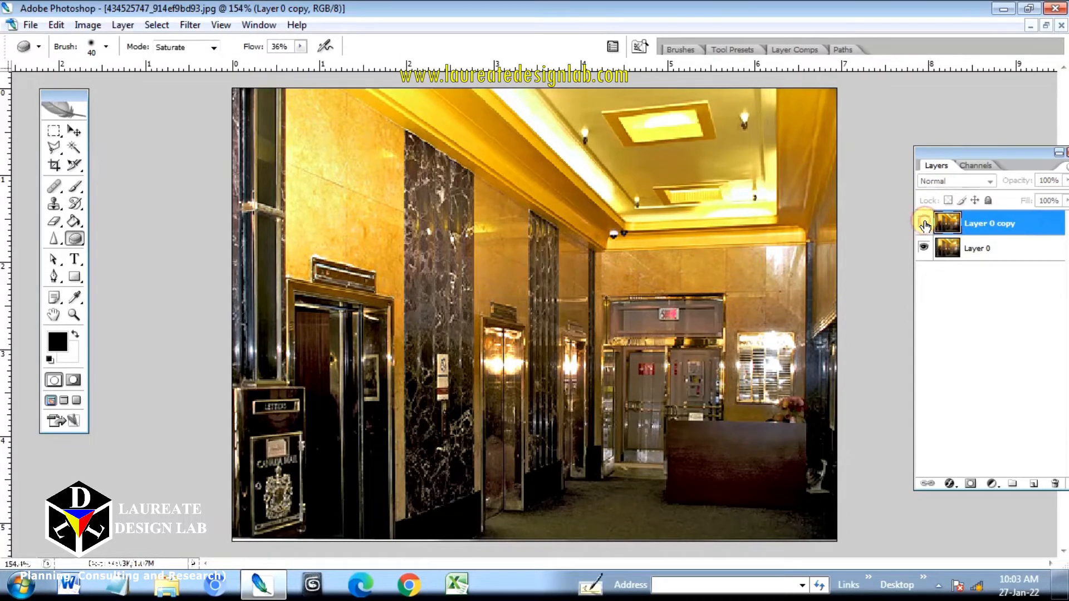
click(923, 224)
click(924, 224)
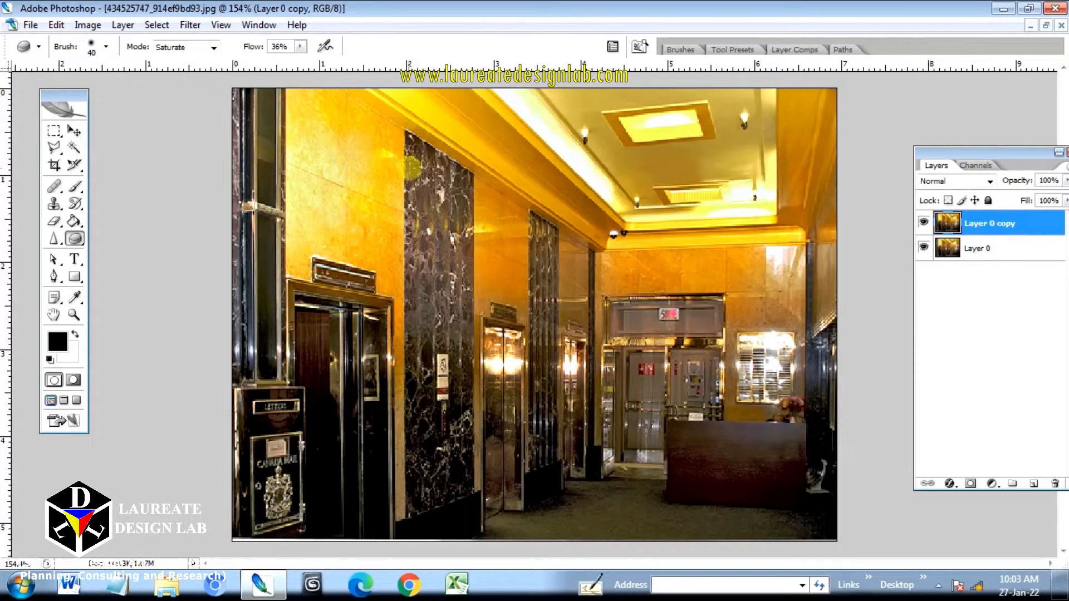
- Sharpen the large marble column with the Sharpen tool at 34 px and 31% strength, and the farther marble column at 26%
click(54, 239)
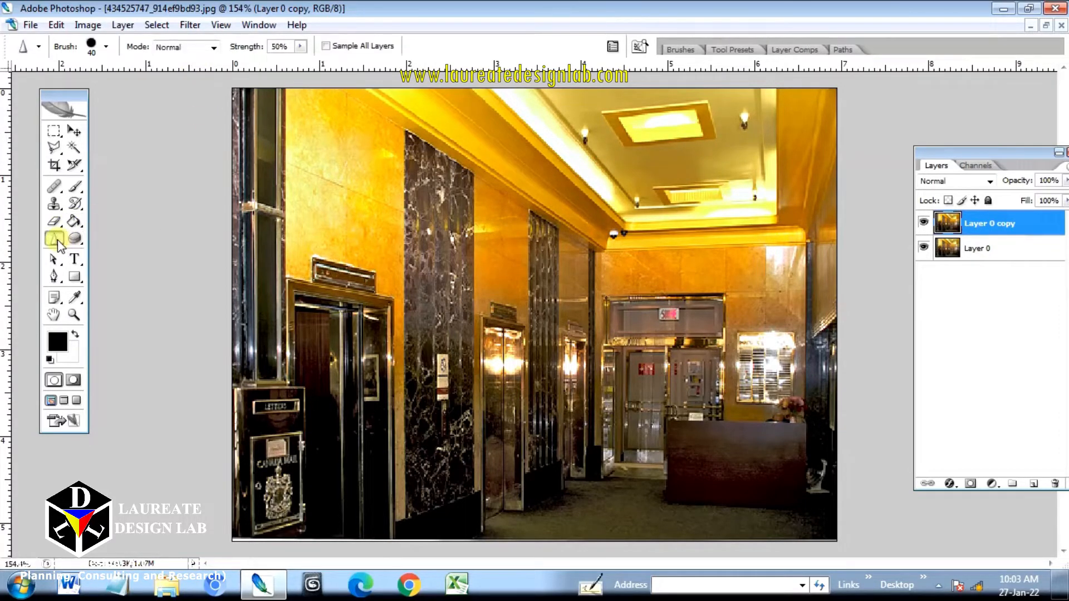
click(106, 47)
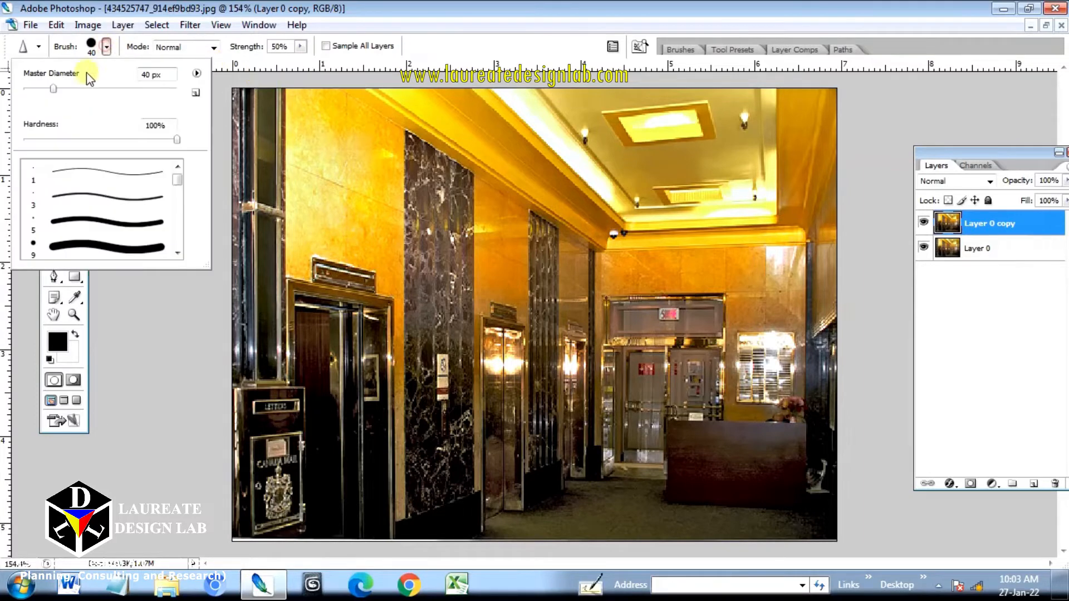
click(49, 89)
drag(245, 51, 240, 51)
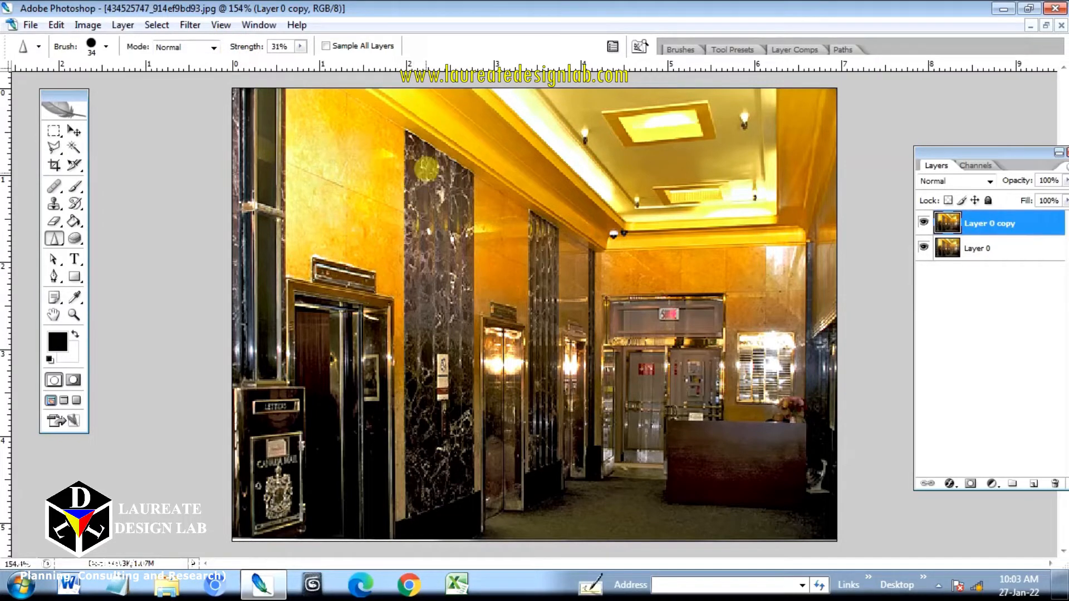
mouse_move(418, 160)
mouse_down()
mouse_move(428, 246)
mouse_move(441, 184)
mouse_move(455, 195)
mouse_move(455, 317)
mouse_move(411, 217)
mouse_move(411, 287)
mouse_move(433, 262)
mouse_move(429, 229)
mouse_move(440, 380)
mouse_move(466, 424)
mouse_move(440, 480)
mouse_move(428, 447)
mouse_move(416, 450)
mouse_move(424, 500)
mouse_move(444, 494)
mouse_move(445, 480)
mouse_move(460, 496)
mouse_move(413, 386)
mouse_move(417, 369)
mouse_move(416, 408)
mouse_move(199, 95)
mouse_up()
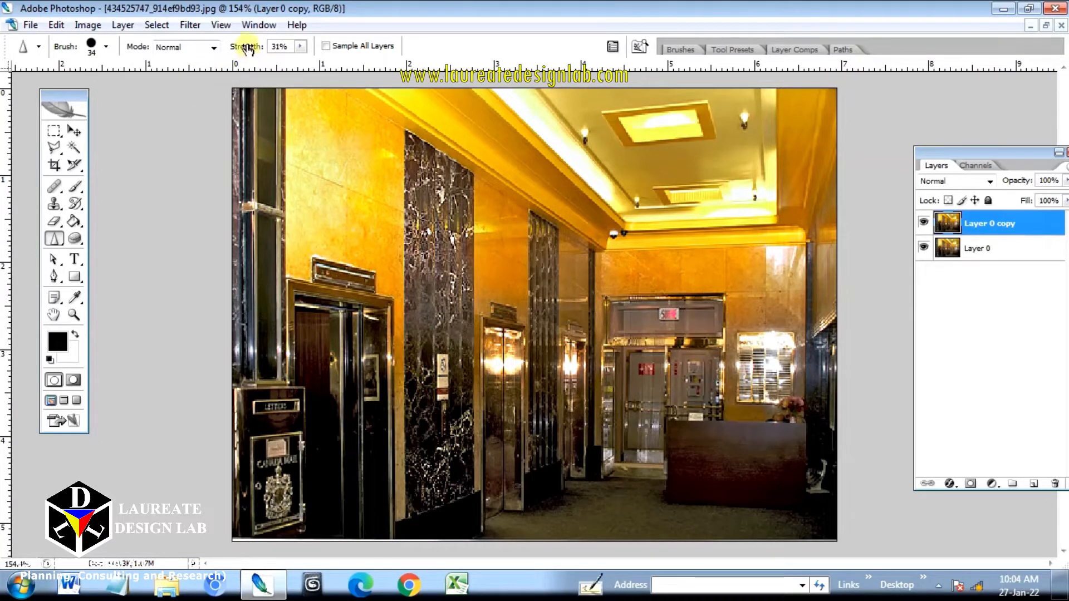
mouse_move(393, 278)
mouse_down()
mouse_move(439, 378)
mouse_move(419, 367)
mouse_move(422, 446)
mouse_move(460, 347)
mouse_move(465, 375)
mouse_move(451, 305)
mouse_move(451, 320)
mouse_move(442, 310)
mouse_move(430, 333)
mouse_move(414, 295)
mouse_move(412, 327)
mouse_move(448, 308)
mouse_move(463, 279)
mouse_move(462, 305)
mouse_move(420, 226)
mouse_move(413, 148)
mouse_move(416, 179)
mouse_move(418, 161)
mouse_move(432, 161)
mouse_move(469, 183)
mouse_move(463, 305)
mouse_move(442, 260)
mouse_move(422, 252)
mouse_move(426, 265)
mouse_move(423, 237)
mouse_move(415, 344)
mouse_move(428, 468)
mouse_move(454, 428)
mouse_move(458, 374)
mouse_move(461, 439)
mouse_move(456, 427)
mouse_move(413, 507)
mouse_move(412, 492)
mouse_move(415, 511)
mouse_move(461, 466)
mouse_move(461, 482)
mouse_move(460, 446)
mouse_move(260, 243)
mouse_up()
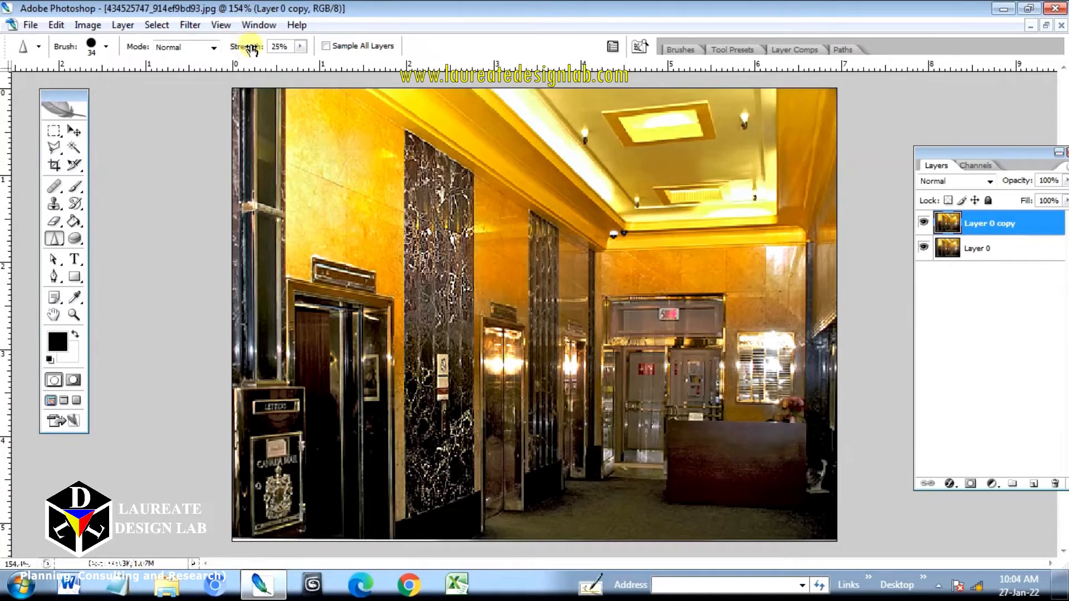
drag(251, 49, 254, 49)
mouse_move(544, 235)
mouse_down()
mouse_move(543, 447)
mouse_move(535, 422)
mouse_move(539, 461)
mouse_move(547, 365)
mouse_move(546, 463)
mouse_move(533, 226)
mouse_move(541, 369)
mouse_move(548, 267)
mouse_up()
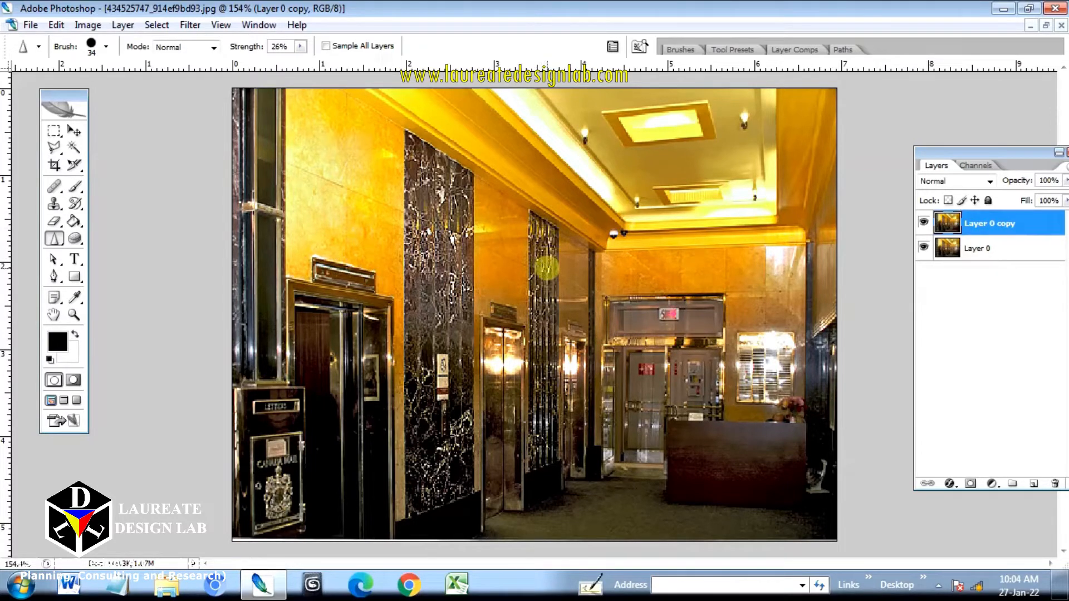
- Toggle Layer 0 copy repeatedly to compare the sharpened marble columns with the original photo
click(925, 222)
click(925, 222)
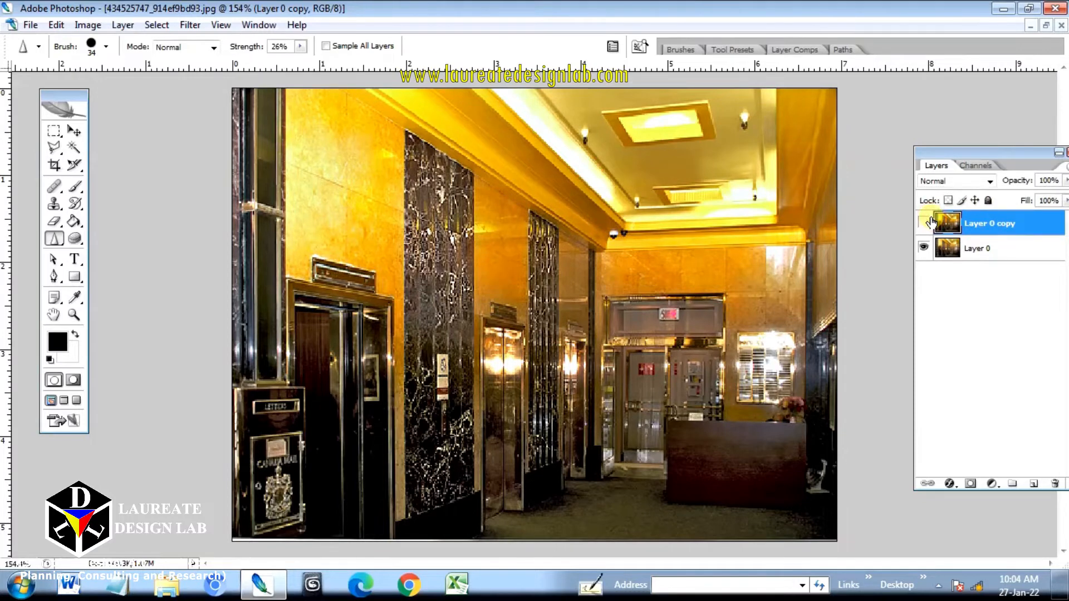
click(928, 222)
click(928, 222)
click(927, 222)
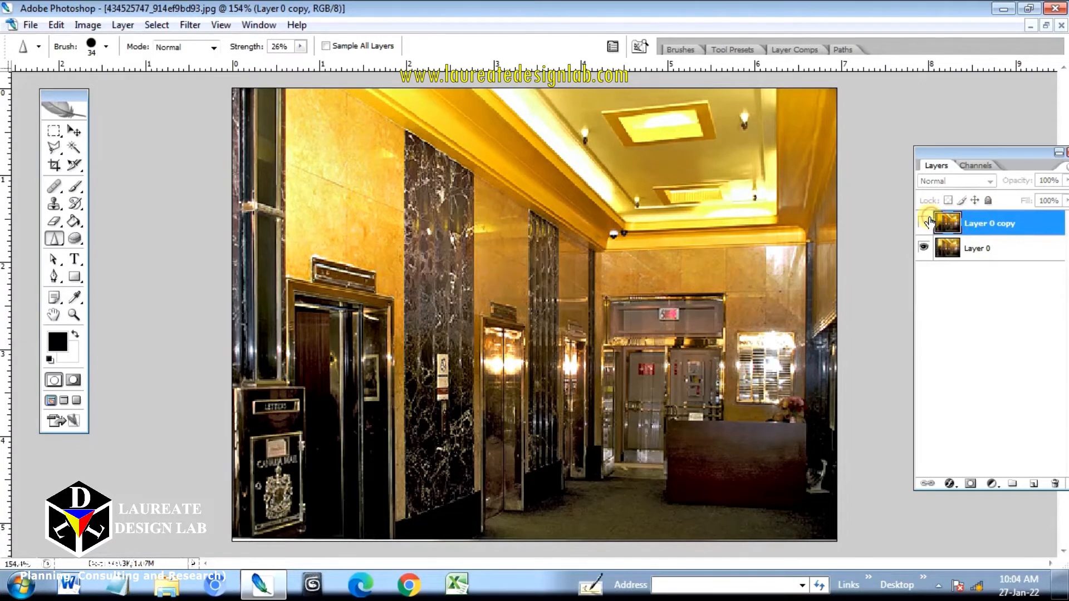
click(927, 222)
click(927, 222)
click(927, 222)
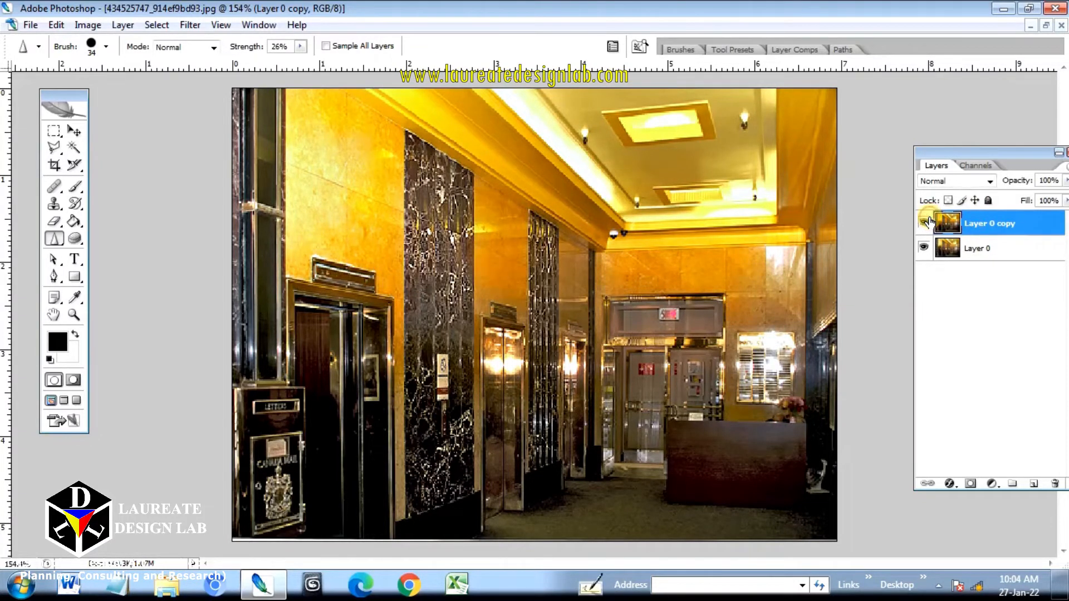
click(928, 222)
click(927, 222)
- Zoom in to 200% and toggle Layer 0 copy to examine the marble detail against the original
click(74, 314)
click(588, 333)
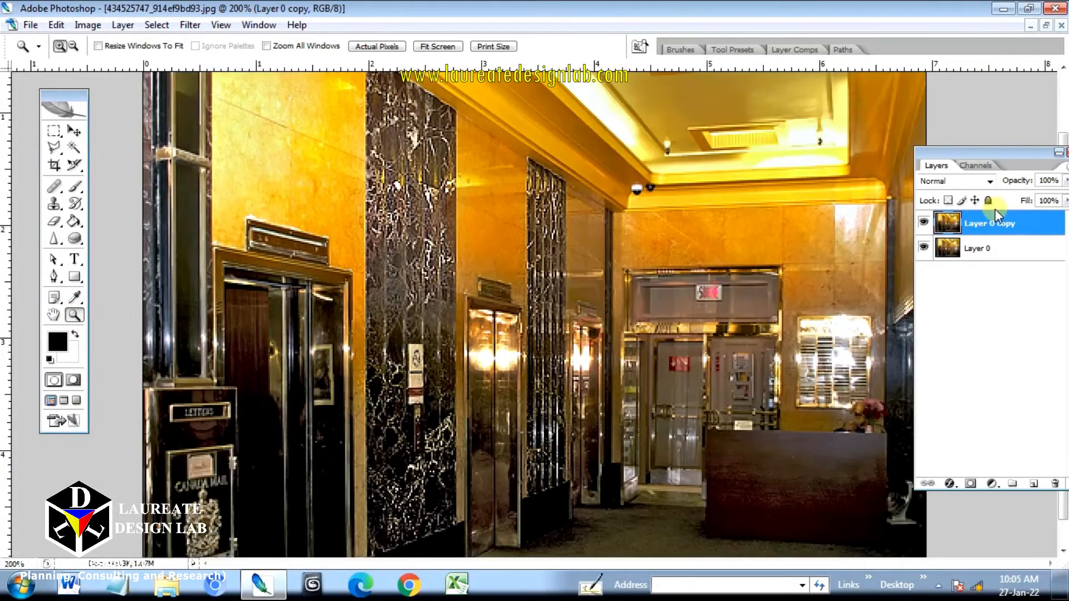
click(925, 226)
click(925, 225)
click(927, 227)
click(926, 227)
click(926, 227)
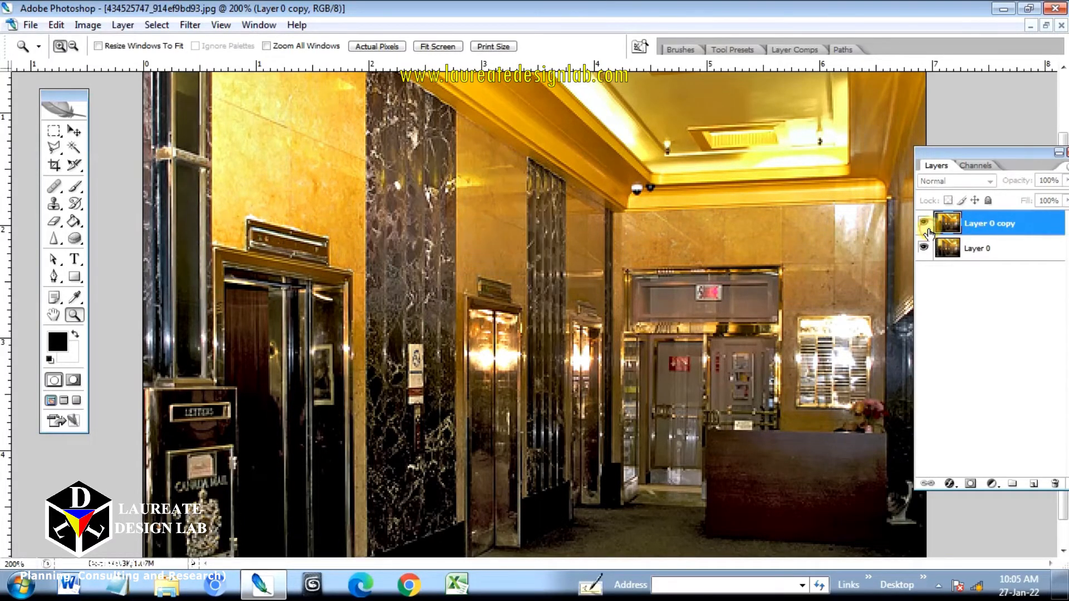
click(926, 228)
- Brighten the ceiling light panel and ceiling spotlights with the Dodge tool, using a 25 px brush, Midtones range and 15% exposure
click(73, 243)
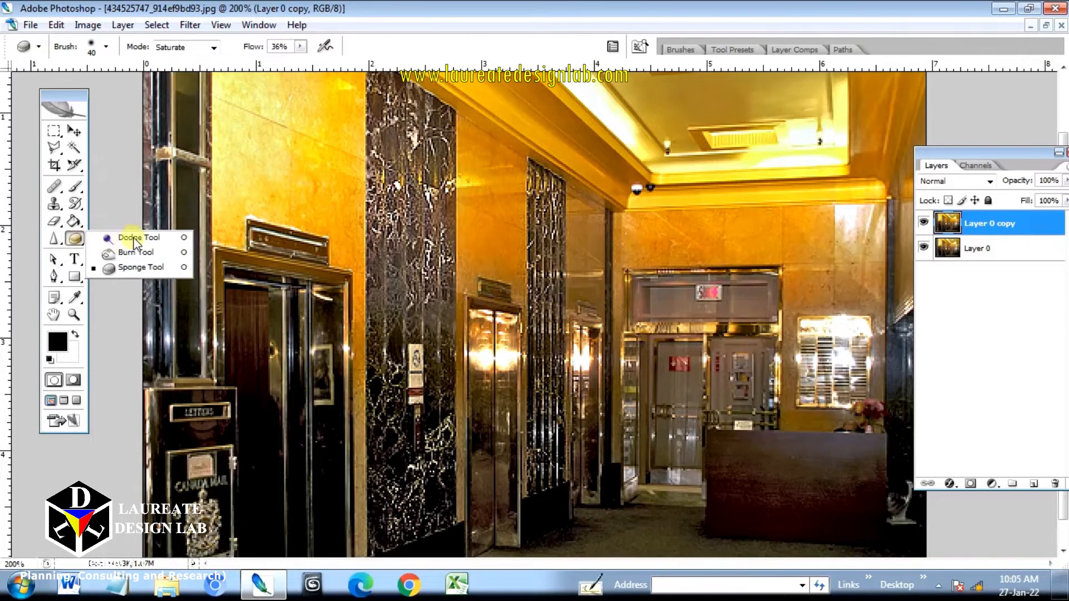
click(139, 238)
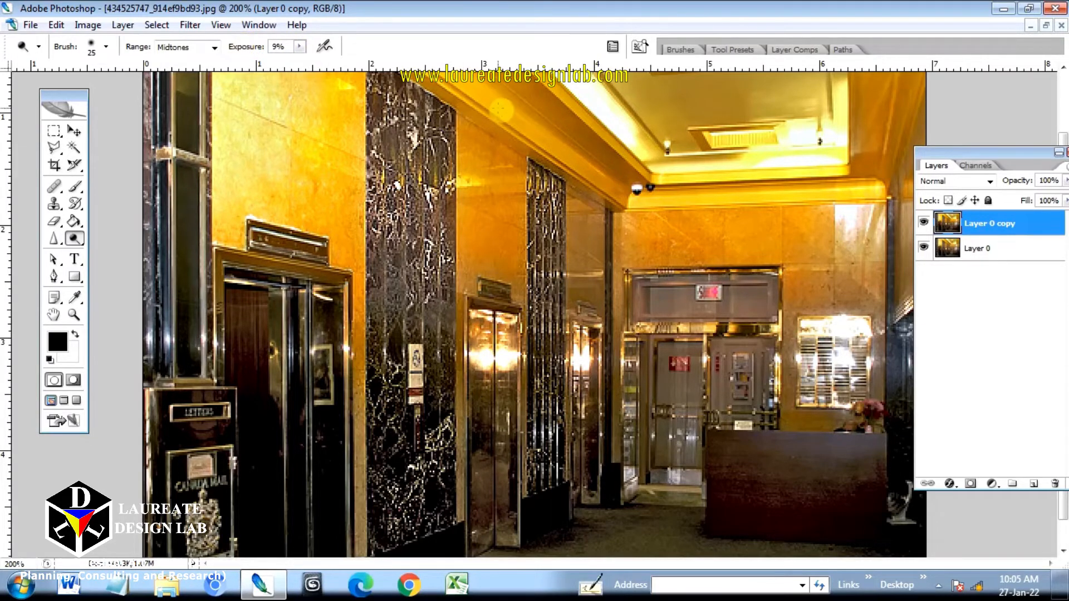
scroll(467, 73, up, 1)
scroll(467, 83, up, 1)
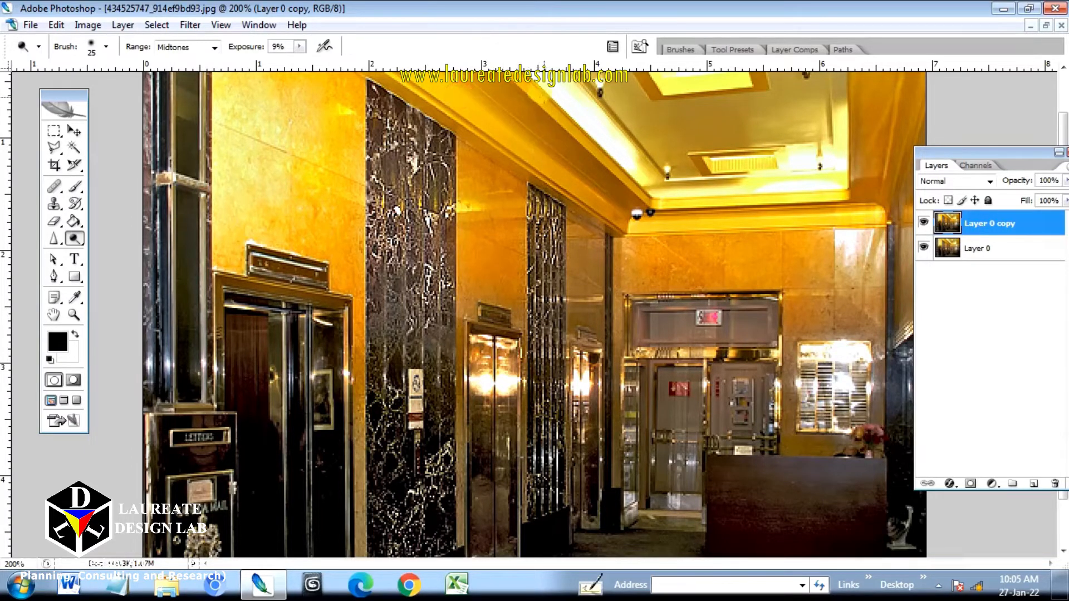
scroll(530, 87, up, 1)
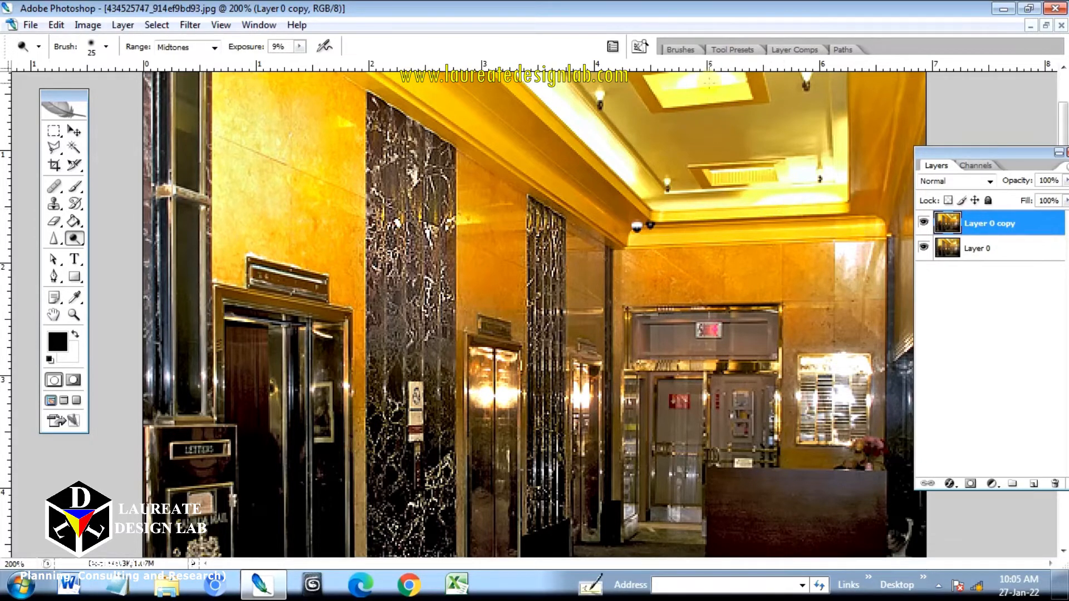
scroll(718, 81, up, 1)
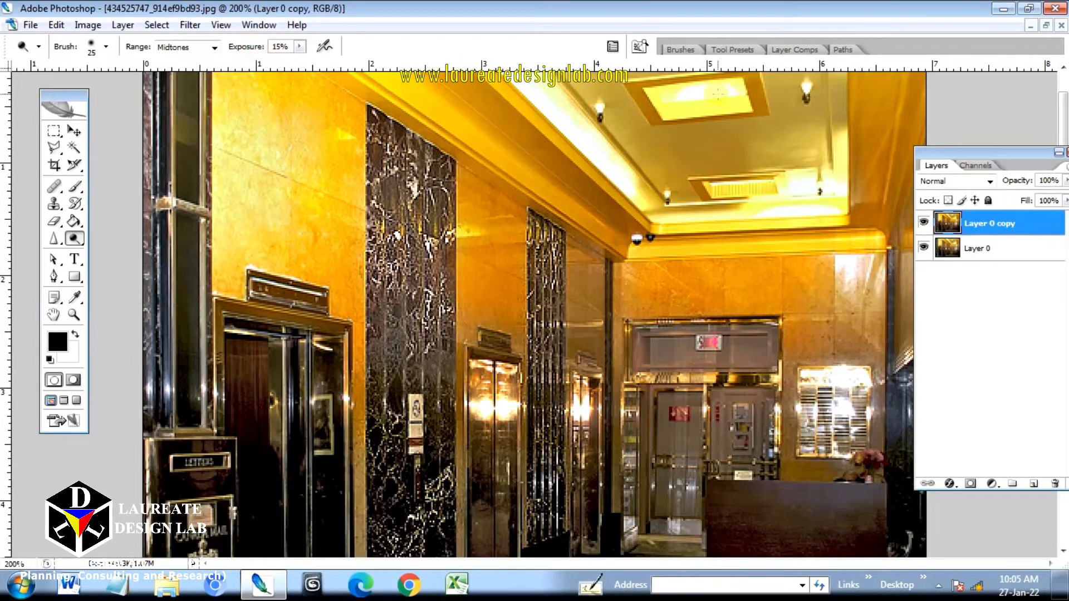
drag(728, 94, 680, 99)
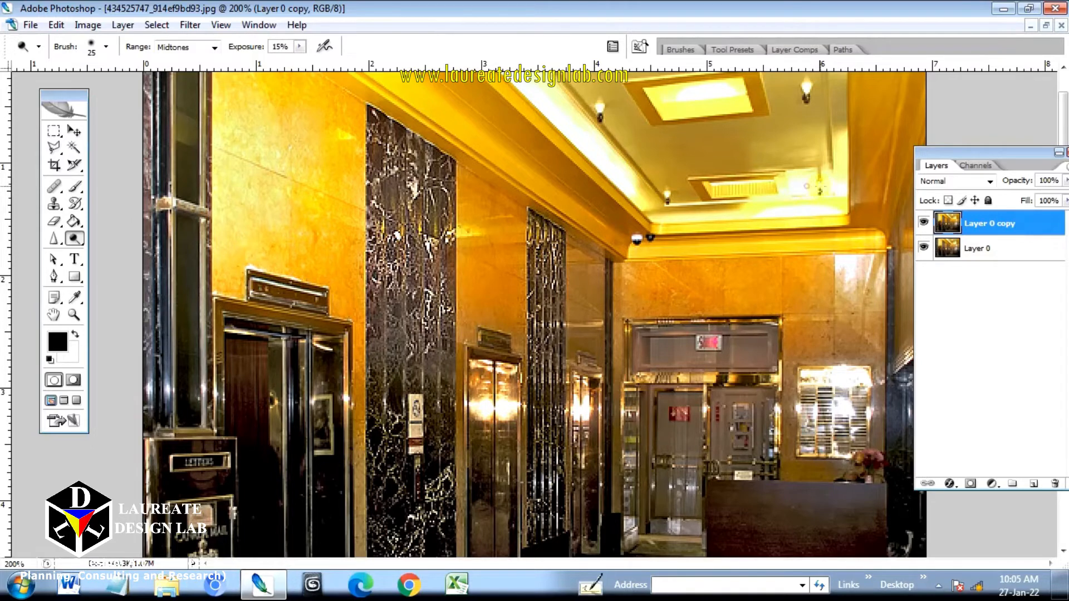
click(799, 184)
drag(802, 113, 800, 94)
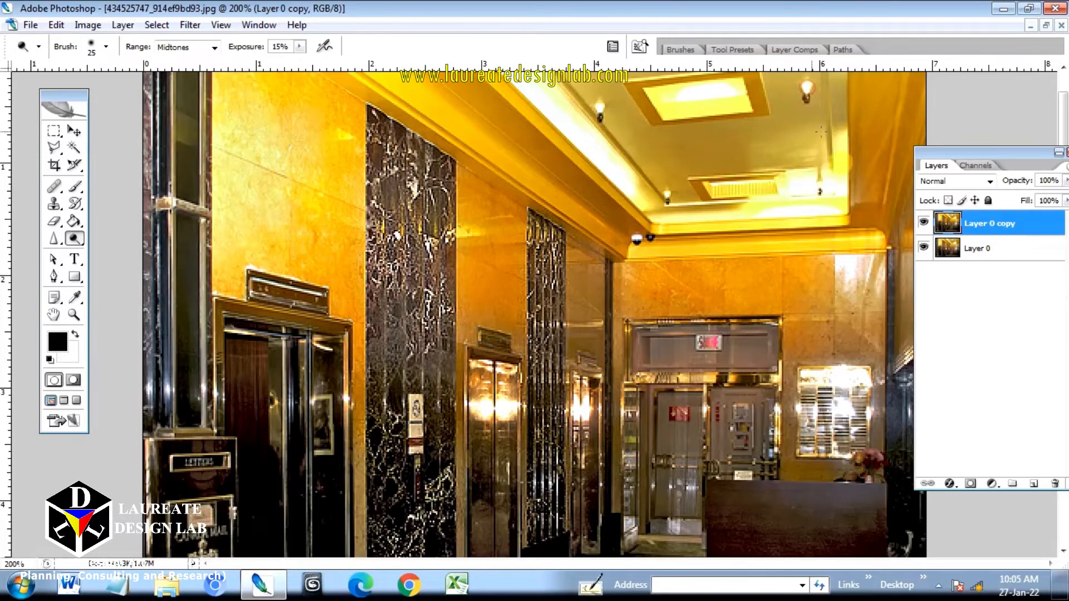
- Toggle Layer 0 copy repeatedly to compare the dodged ceiling lights with the original
click(924, 223)
click(924, 223)
click(925, 223)
click(925, 223)
click(925, 222)
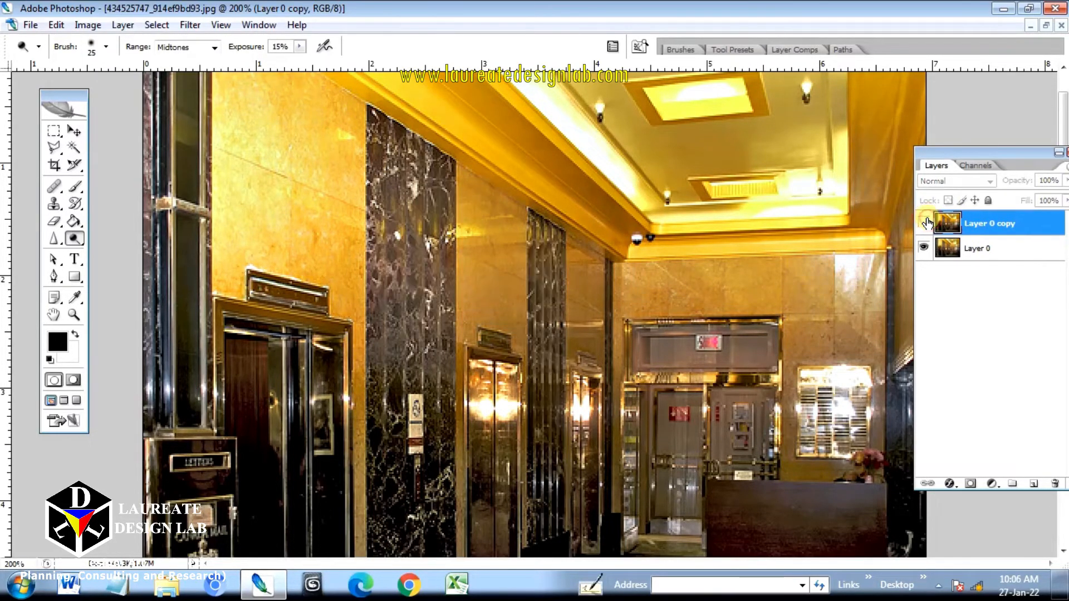
click(925, 223)
click(925, 223)
click(925, 223)
click(925, 222)
click(925, 222)
click(925, 222)
click(925, 223)
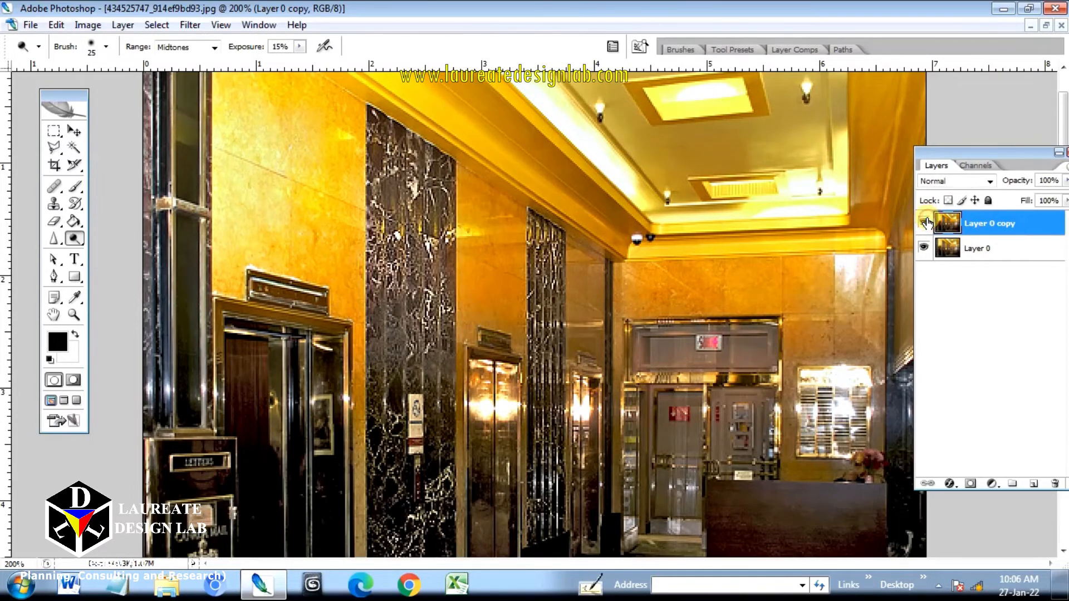
click(925, 223)
click(925, 223)
click(925, 223)
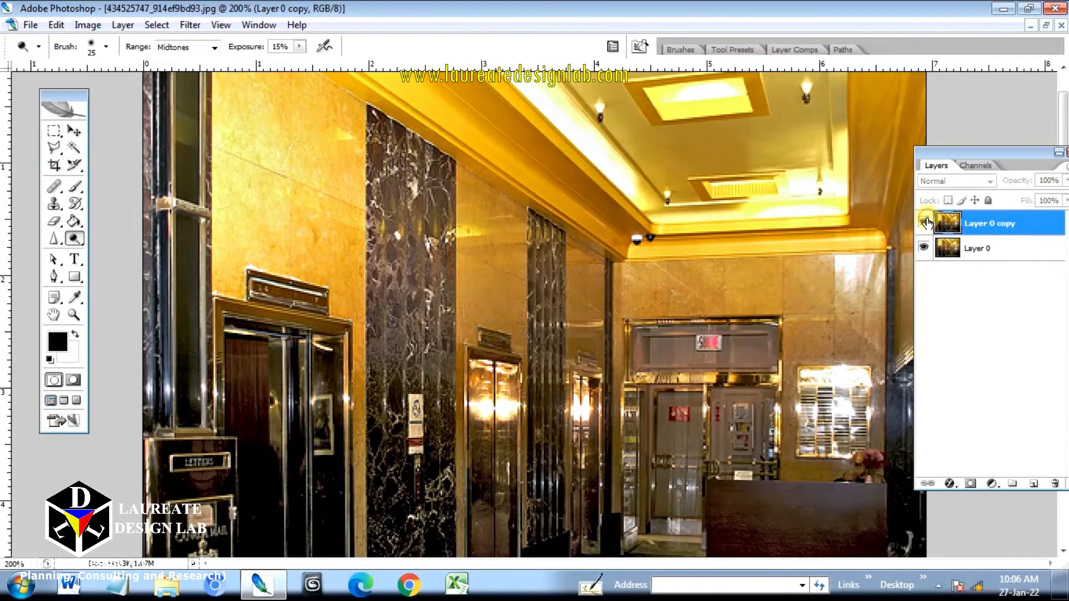
click(925, 223)
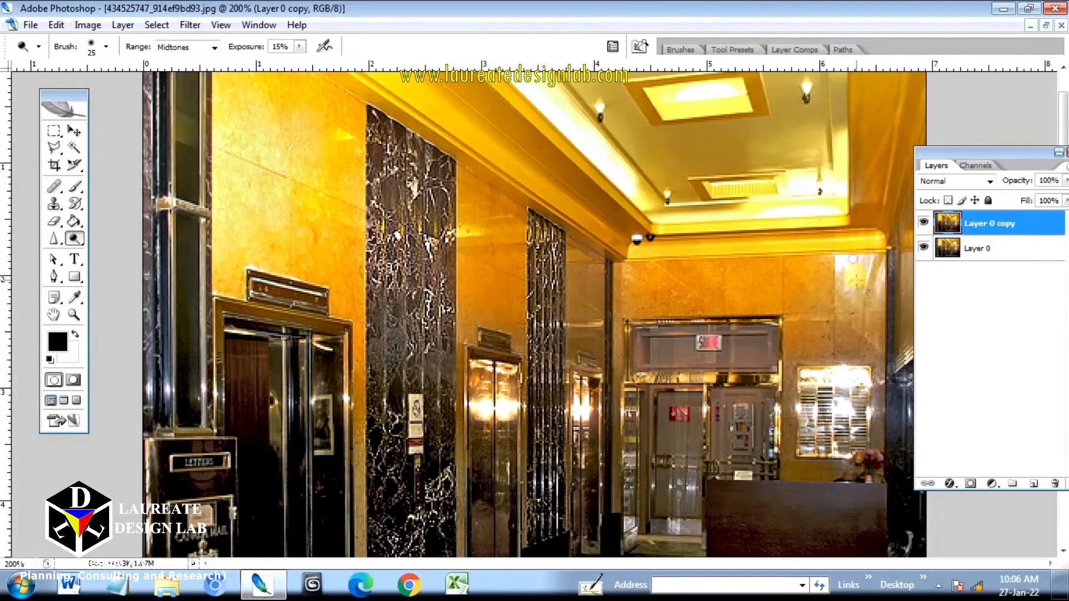
- Dodge the bright reflection on the back wall above the directory board, and compare it with the original by toggling Layer 0 copy
mouse_move(852, 260)
mouse_down()
mouse_move(874, 278)
mouse_move(846, 262)
mouse_move(867, 309)
mouse_move(839, 262)
mouse_move(850, 286)
mouse_up()
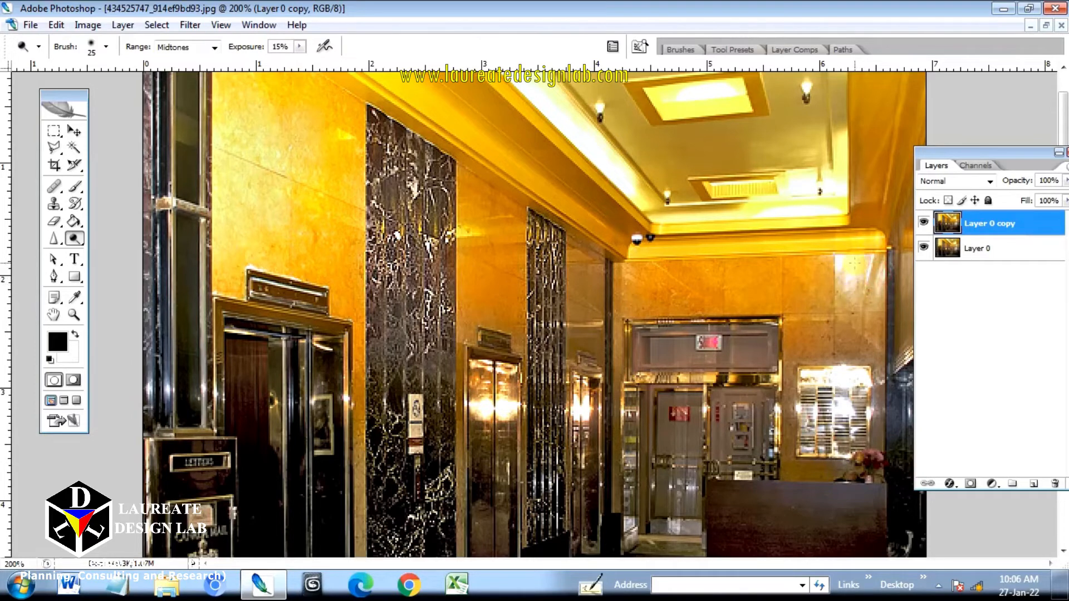
click(924, 223)
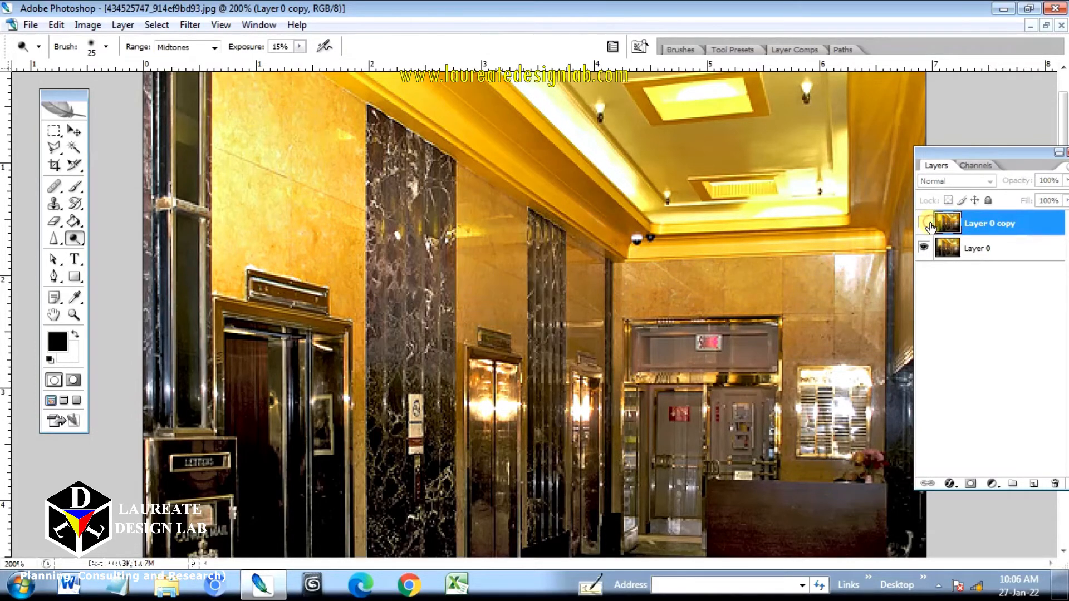
click(924, 224)
click(924, 223)
click(924, 224)
click(924, 223)
click(924, 224)
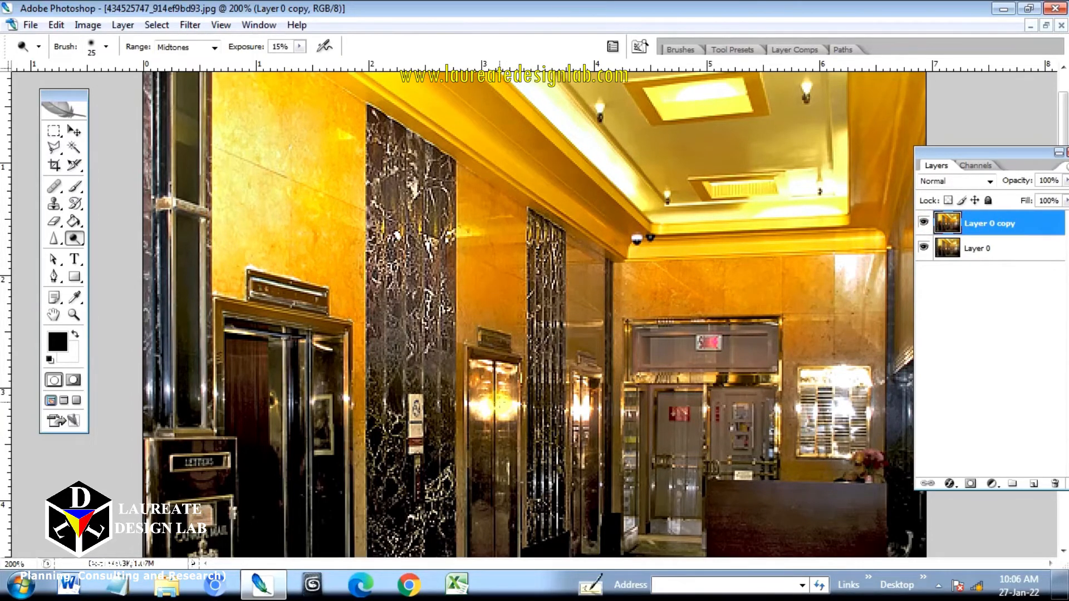
- Dodge the light reflections on both elevators between and beyond the marble columns at 15% exposure
click(507, 412)
click(479, 411)
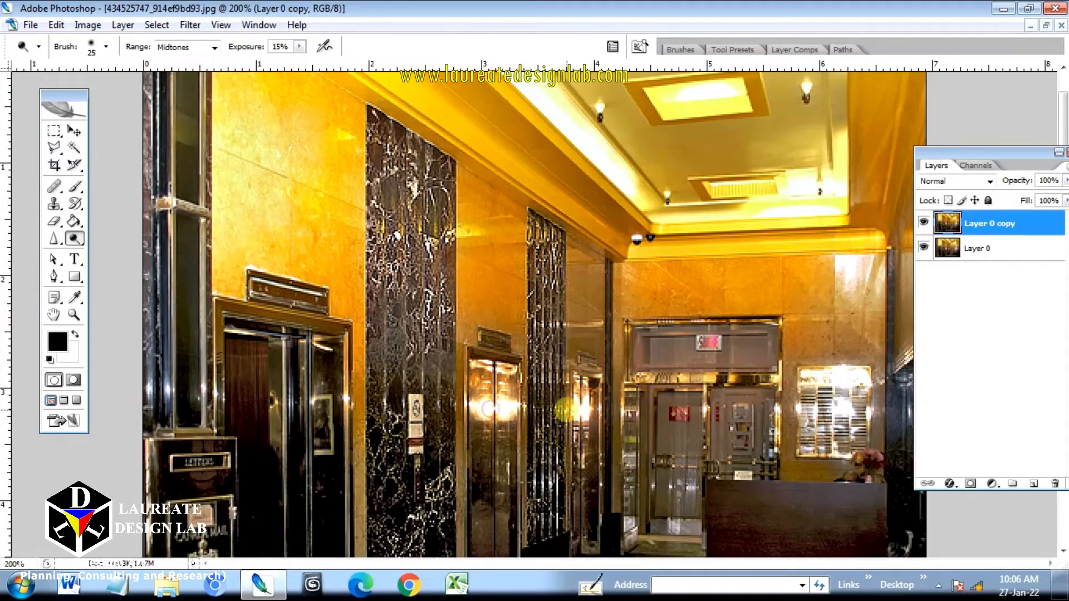
click(490, 409)
click(583, 407)
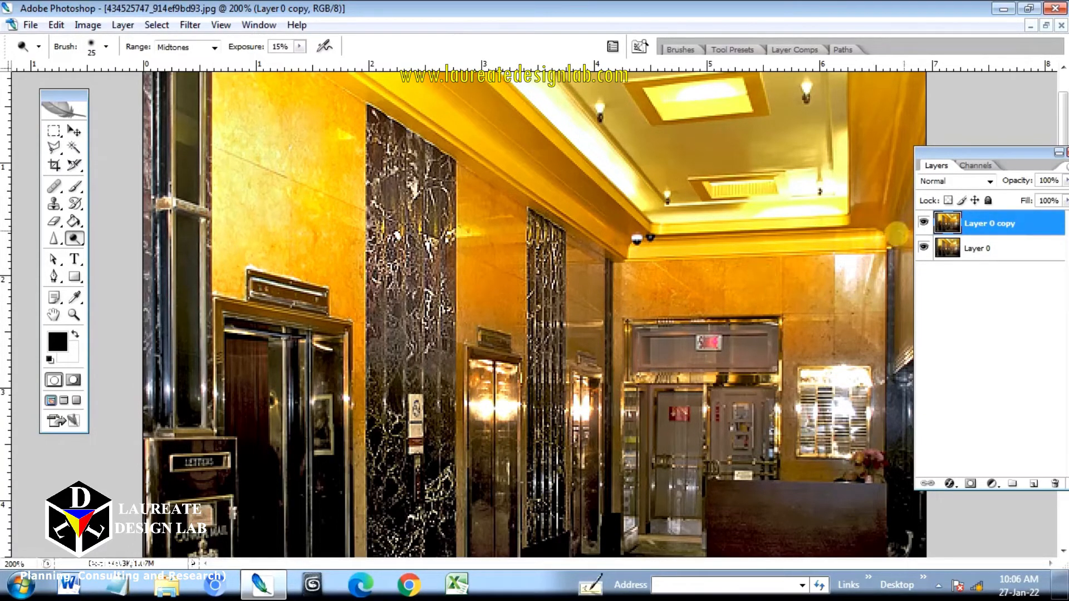
- Hide and show Layer 0 copy to compare the brightened elevator reflections with the original
click(923, 225)
click(924, 225)
click(924, 225)
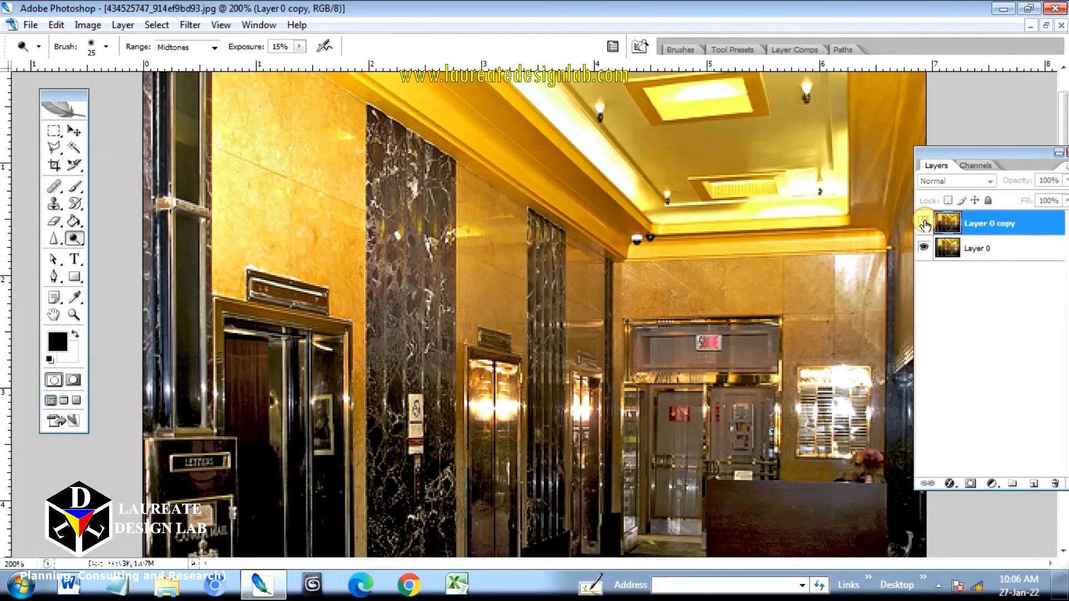
click(924, 225)
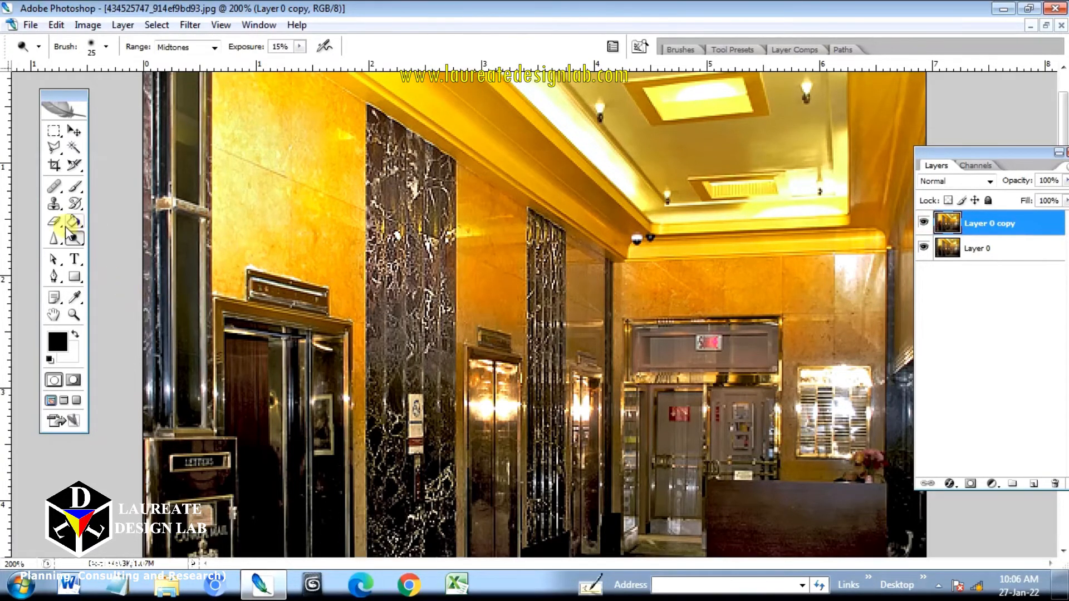
- Sharpen the elevator doors between the marble columns with the 34 px Sharpen brush at 15% strength
click(54, 239)
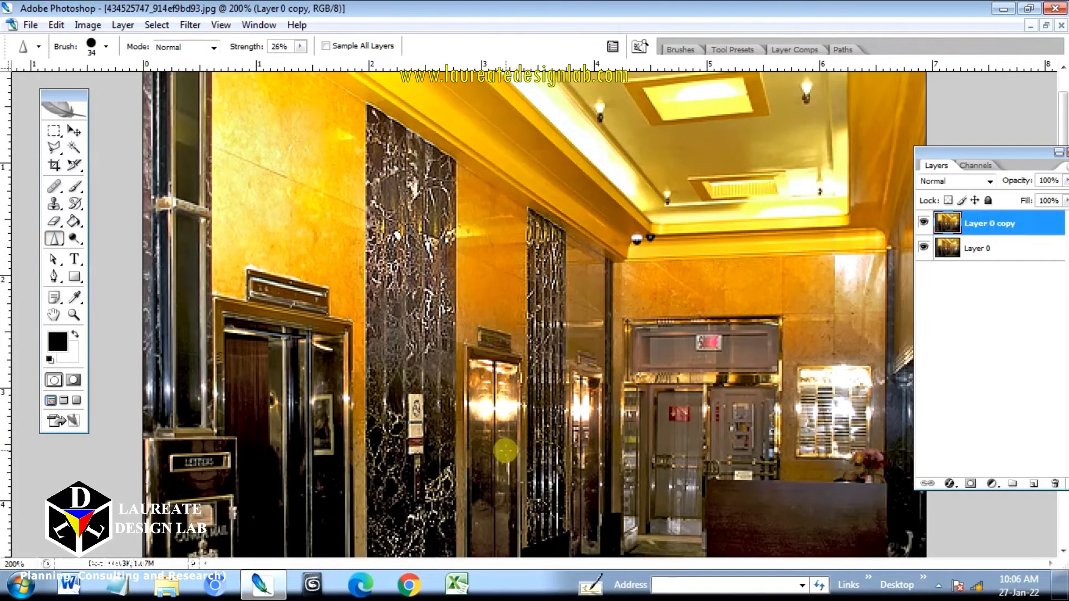
scroll(505, 449, down, 1)
scroll(504, 446, down, 4)
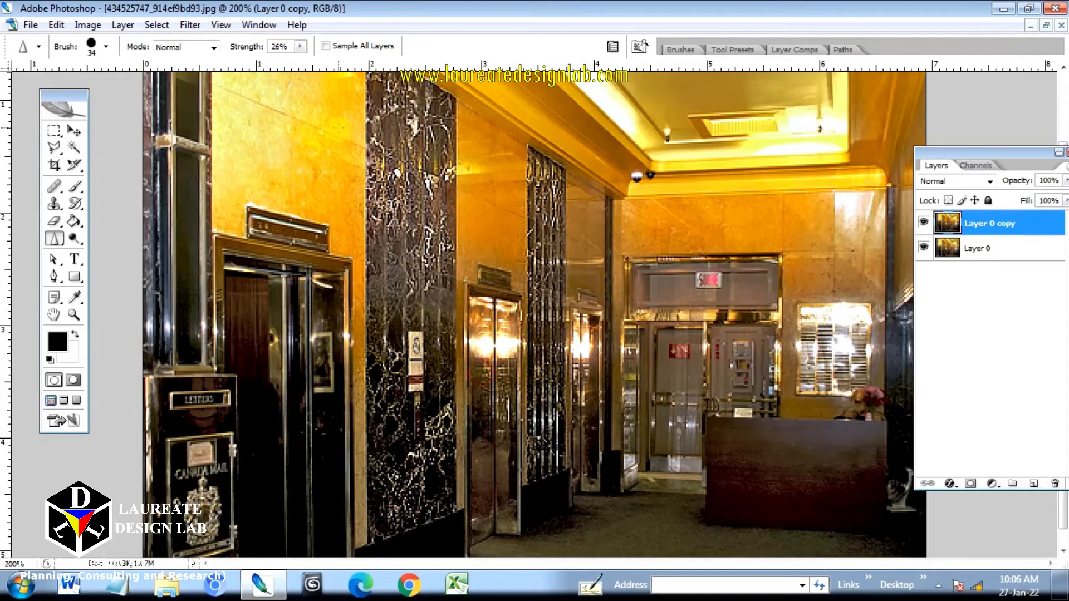
drag(248, 51, 243, 50)
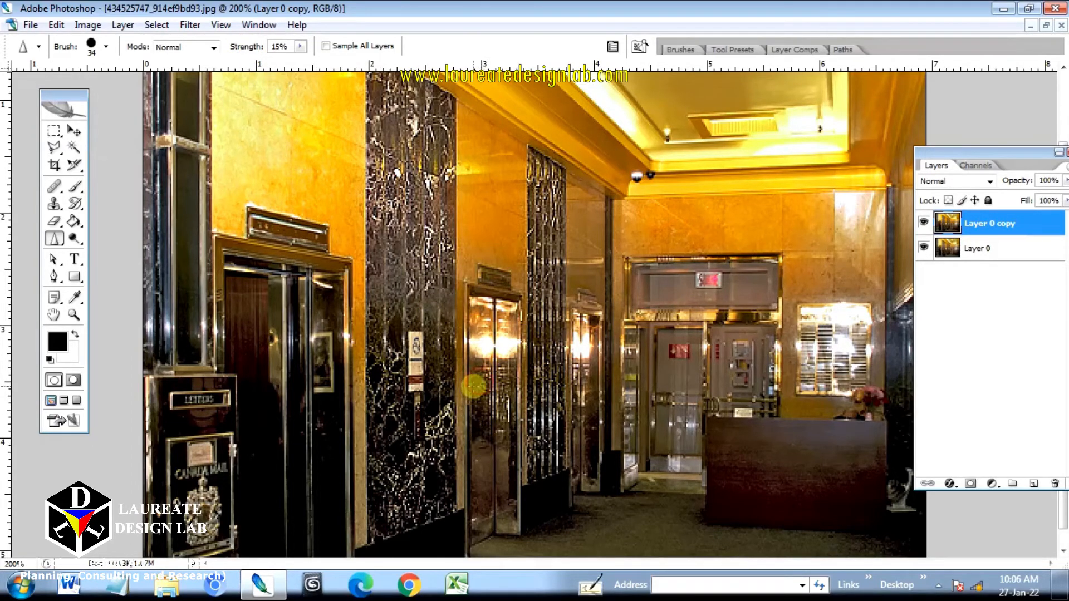
mouse_move(484, 423)
mouse_down()
mouse_move(487, 500)
mouse_move(505, 397)
mouse_move(505, 492)
mouse_move(491, 402)
mouse_up()
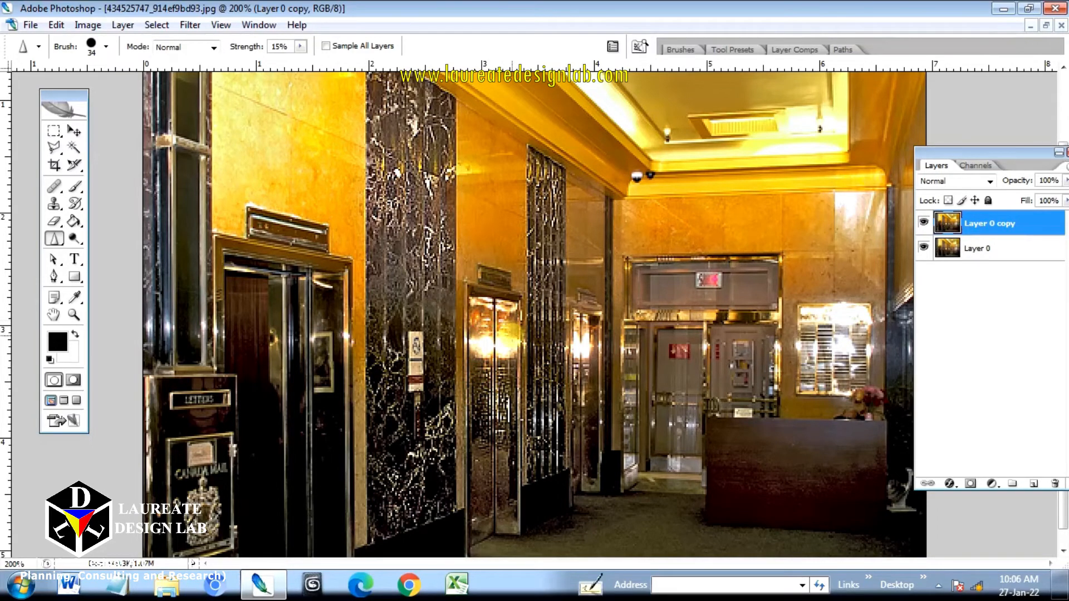
drag(513, 325, 477, 485)
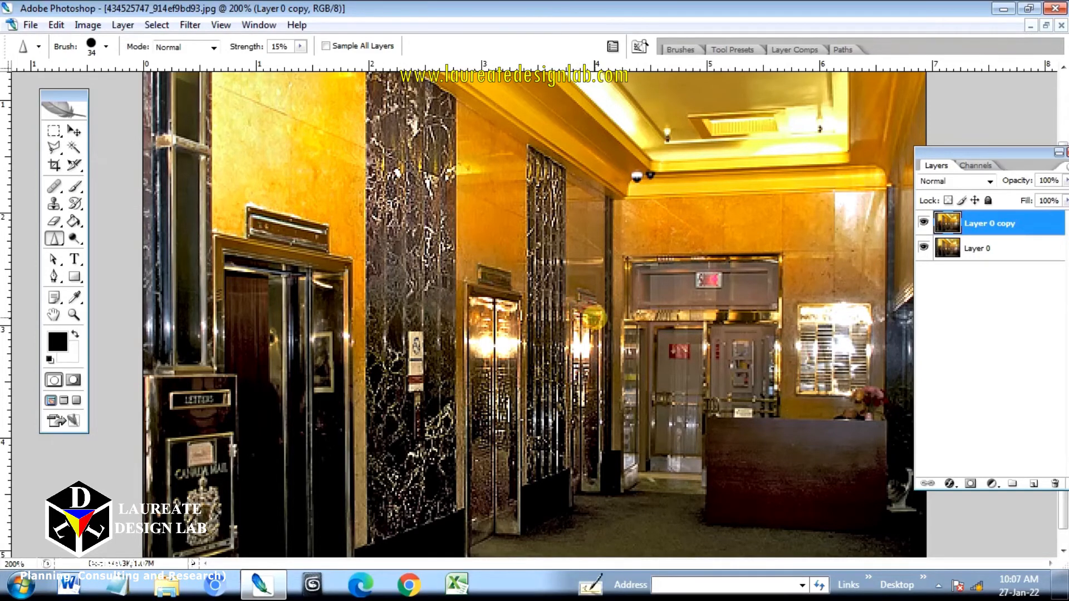
- Sharpen the farthest elevator, the entrance doors and the wall directory board at 15% strength
mouse_move(595, 318)
mouse_down()
mouse_move(589, 462)
mouse_move(578, 422)
mouse_move(582, 443)
mouse_up()
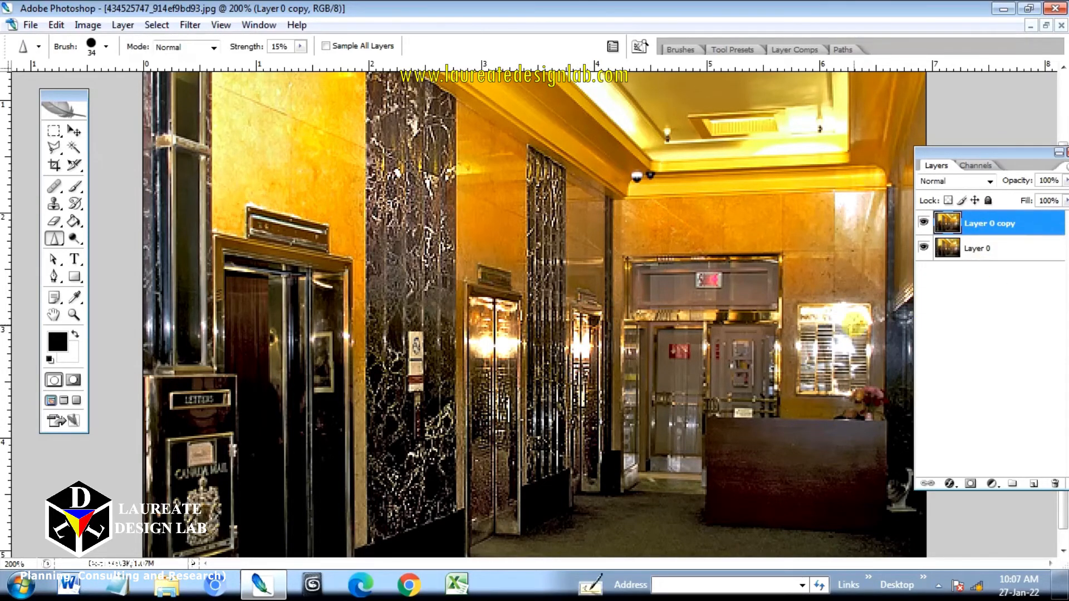
mouse_move(686, 419)
mouse_down()
mouse_move(673, 444)
mouse_move(679, 382)
mouse_move(660, 392)
mouse_move(665, 410)
mouse_move(655, 395)
mouse_move(659, 410)
mouse_move(678, 397)
mouse_move(687, 406)
mouse_move(691, 392)
mouse_move(695, 402)
mouse_move(703, 350)
mouse_move(704, 382)
mouse_move(775, 345)
mouse_move(771, 391)
mouse_move(684, 310)
mouse_move(644, 315)
mouse_move(763, 314)
mouse_move(651, 319)
mouse_move(641, 309)
mouse_move(651, 314)
mouse_move(631, 332)
mouse_move(630, 374)
mouse_move(623, 348)
mouse_move(634, 345)
mouse_move(633, 416)
mouse_move(621, 371)
mouse_move(636, 381)
mouse_move(634, 369)
mouse_move(634, 382)
mouse_move(625, 373)
mouse_move(632, 447)
mouse_move(626, 405)
mouse_move(627, 446)
mouse_move(681, 410)
mouse_move(675, 429)
mouse_move(715, 416)
mouse_move(764, 395)
mouse_move(777, 354)
mouse_move(800, 339)
mouse_up()
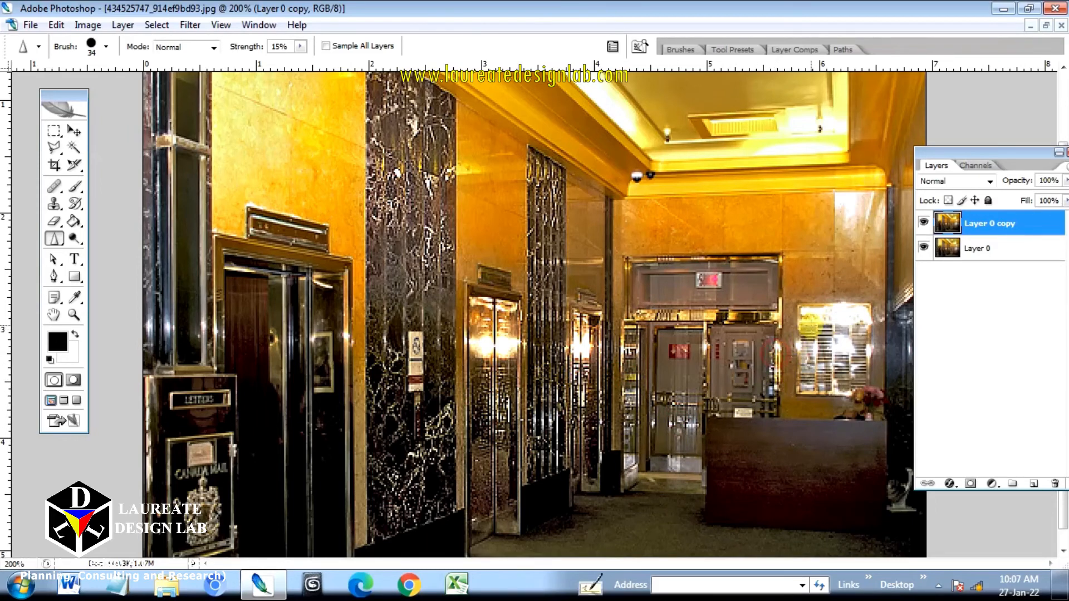
mouse_move(844, 311)
mouse_down()
mouse_move(824, 344)
mouse_move(796, 347)
mouse_move(819, 357)
mouse_move(815, 369)
mouse_move(834, 371)
mouse_move(821, 378)
mouse_move(842, 378)
mouse_move(857, 359)
mouse_move(857, 371)
mouse_move(835, 374)
mouse_move(850, 376)
mouse_move(801, 382)
mouse_up()
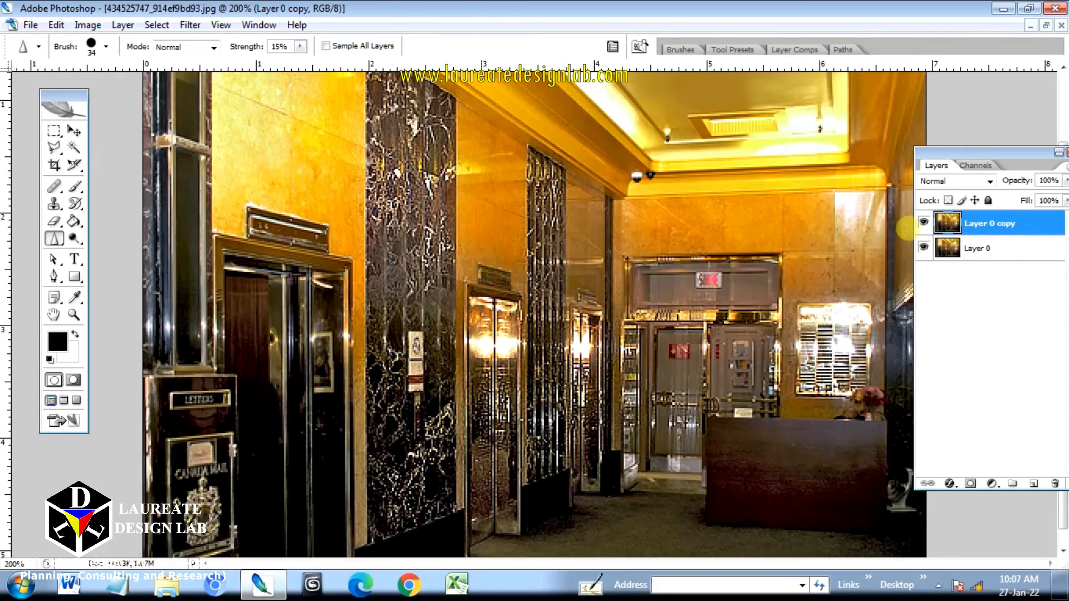
- Toggle Layer 0 copy to compare the sharpened elevators, entrance and directory board with the original
click(923, 223)
click(924, 224)
click(924, 223)
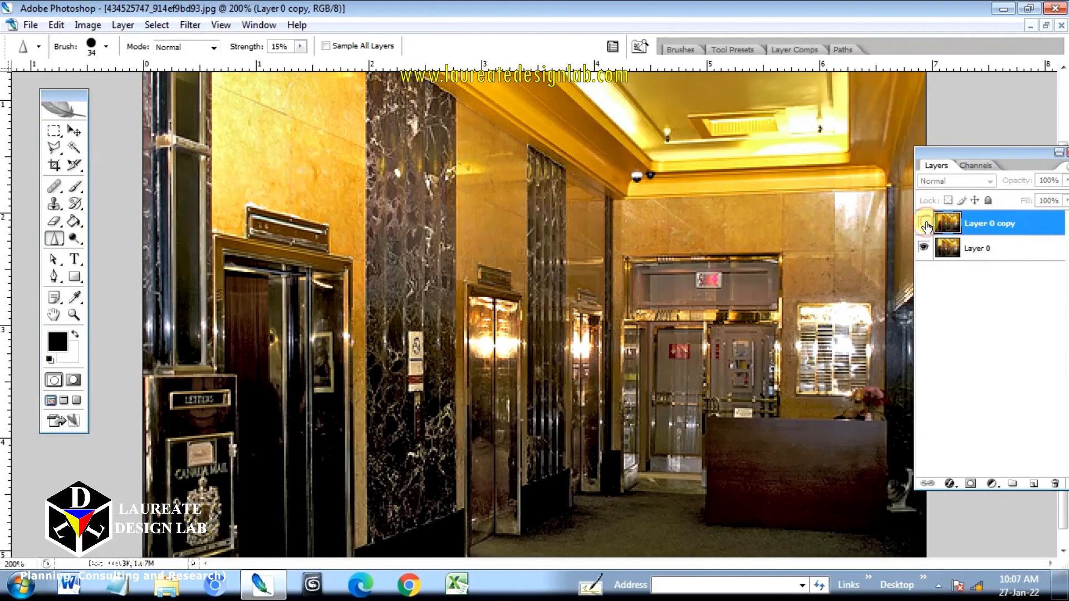
click(924, 224)
click(923, 224)
click(924, 224)
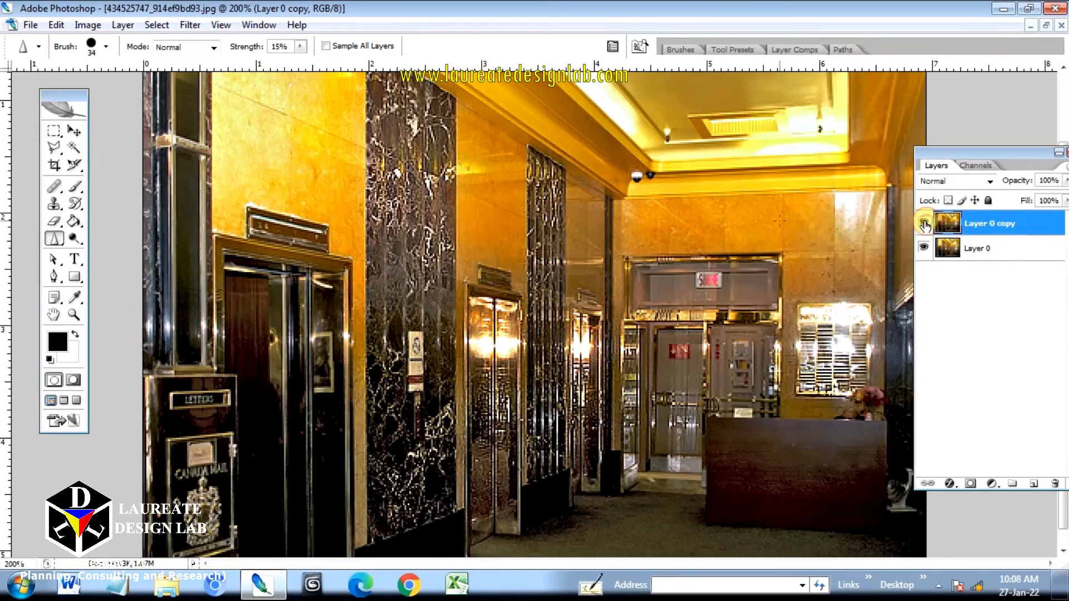